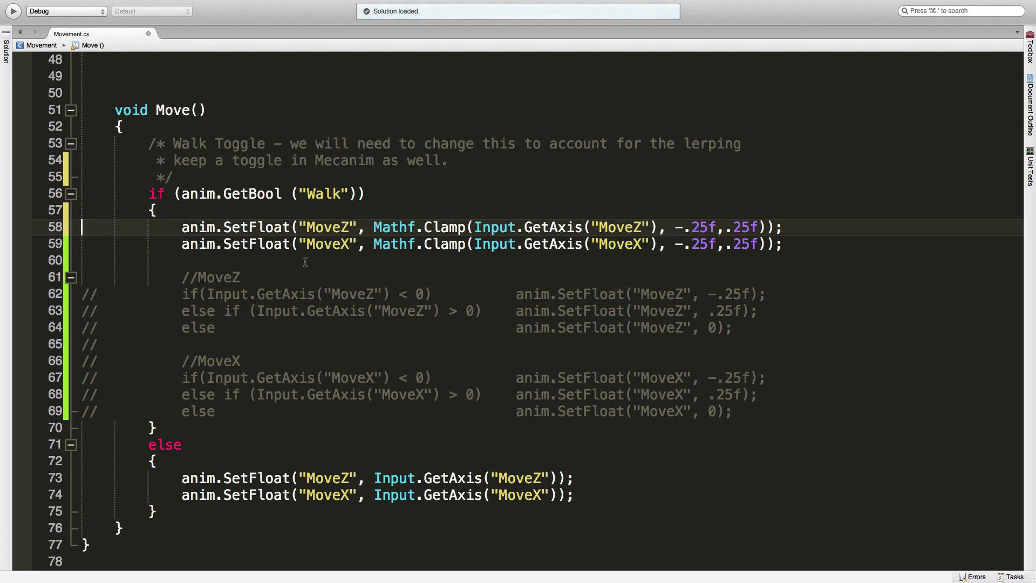
Delete the commented-out MoveZ and MoveX if/else block and the blank line left in the Walk branch of Move()
click(328, 261)
key(shift+Down)
key(shift+Down)
key(shift+Down)
key(shift+Down)
key(shift+Down)
key(shift+Down)
key(shift+Down)
key(shift+Down)
key(shift+Down)
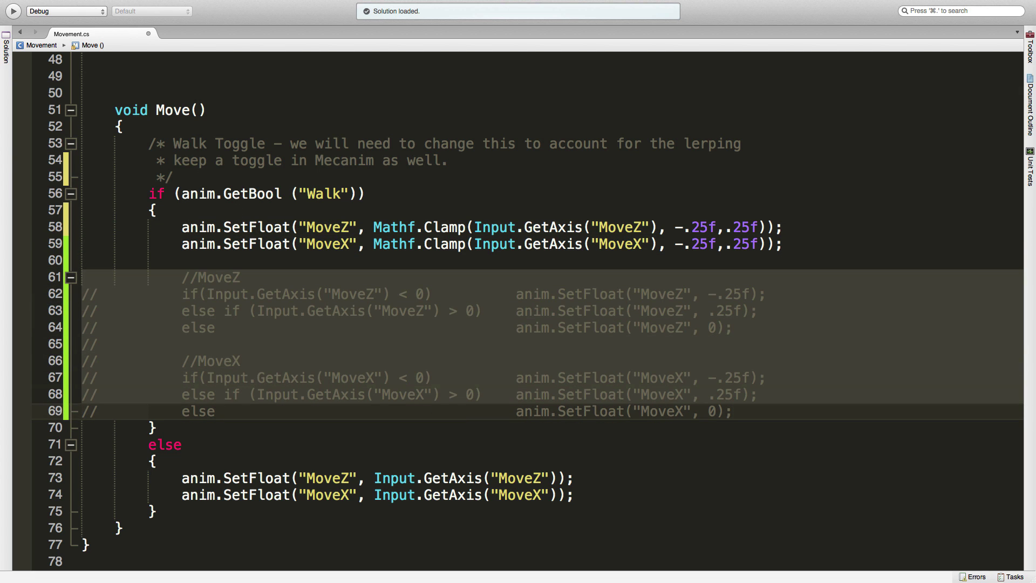
key(BackSpace)
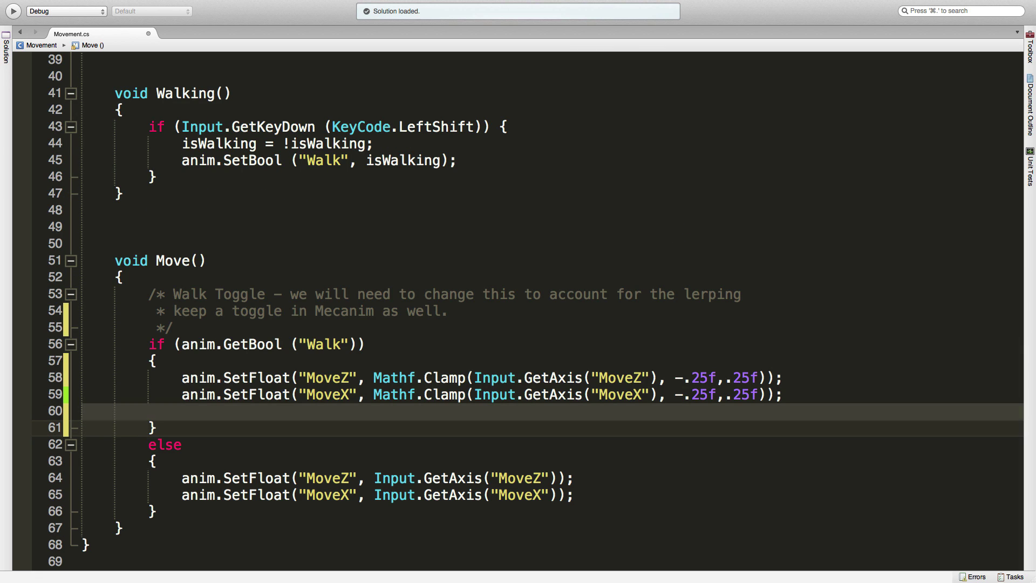
key(Delete)
key(Up)
key(Up)
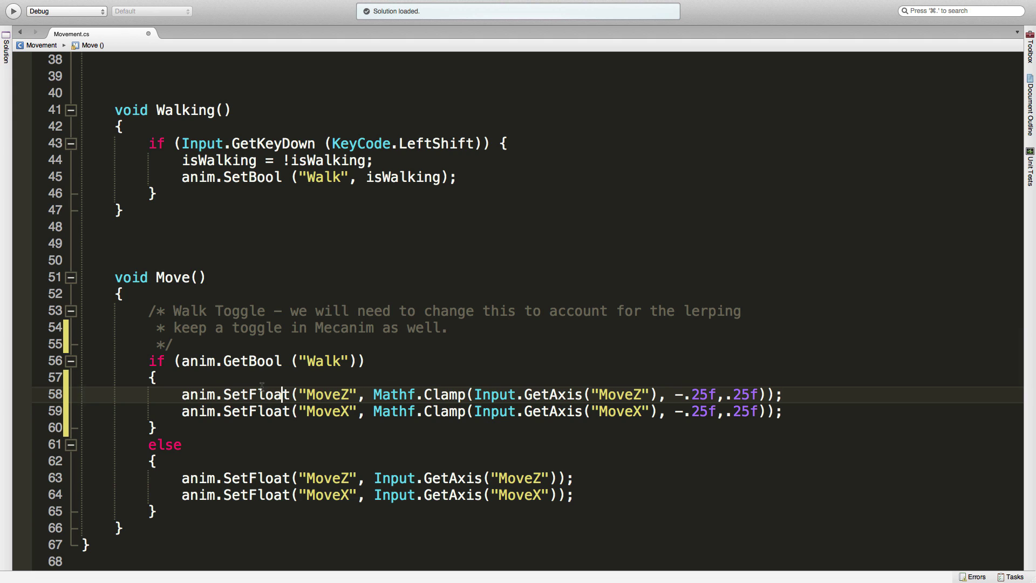
Review the Walk condition in Move(), its clamped MoveZ and MoveX lines, and the unclamped lines in the else branch
click(143, 361)
click(190, 361)
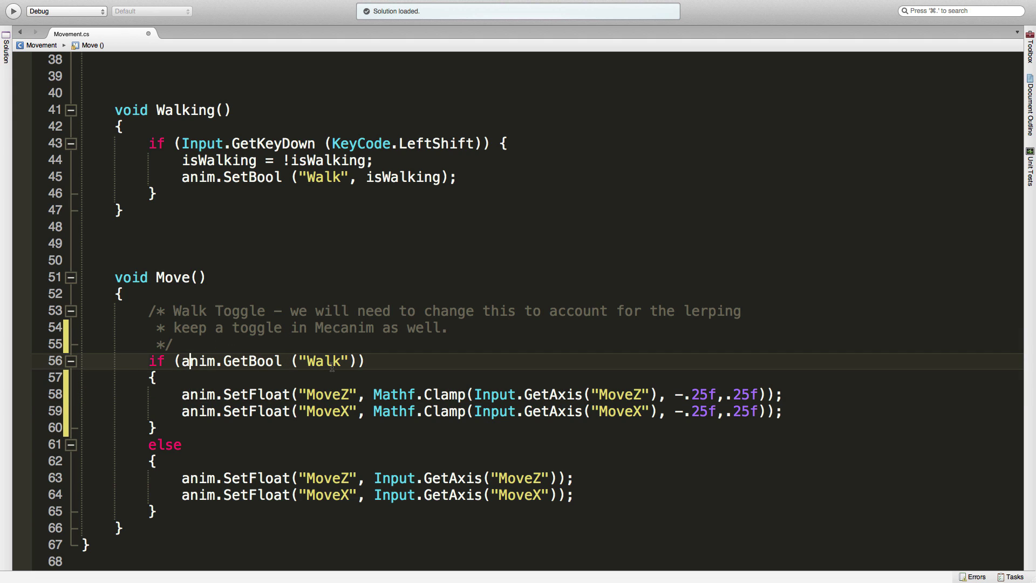
scroll(275, 282, up, 2)
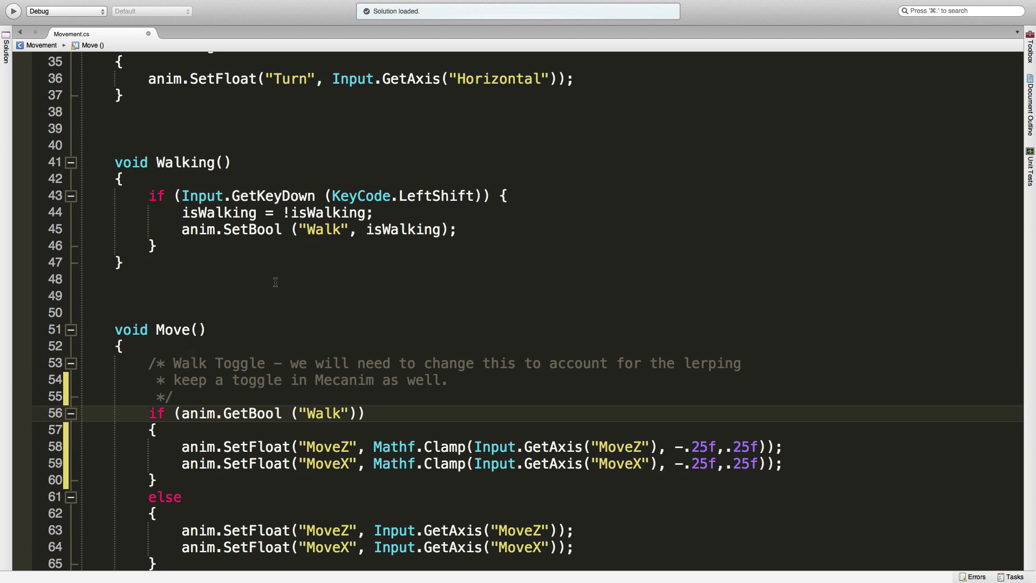
scroll(275, 283, down, 2)
click(267, 393)
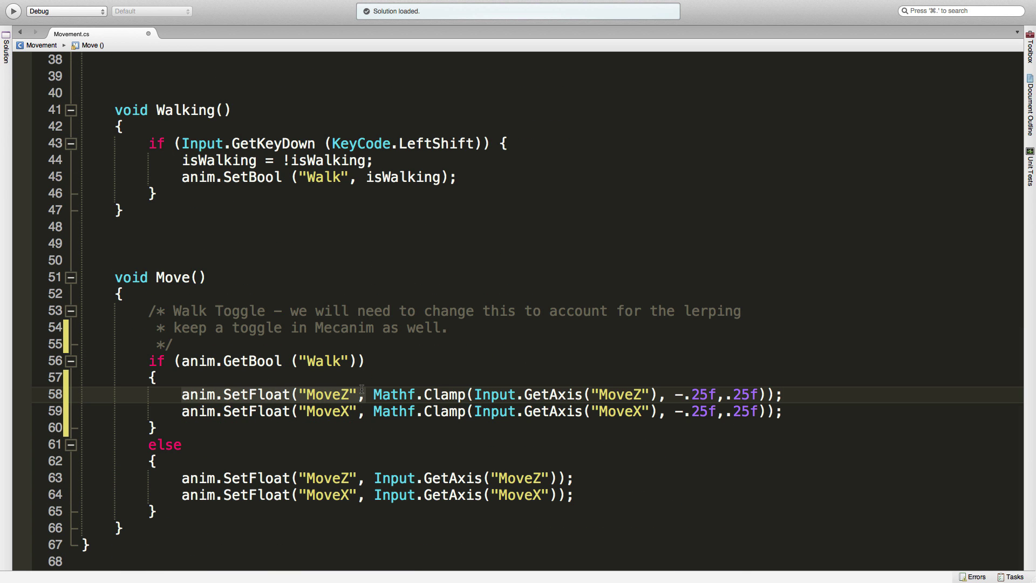
drag(363, 393, 693, 380)
click(747, 395)
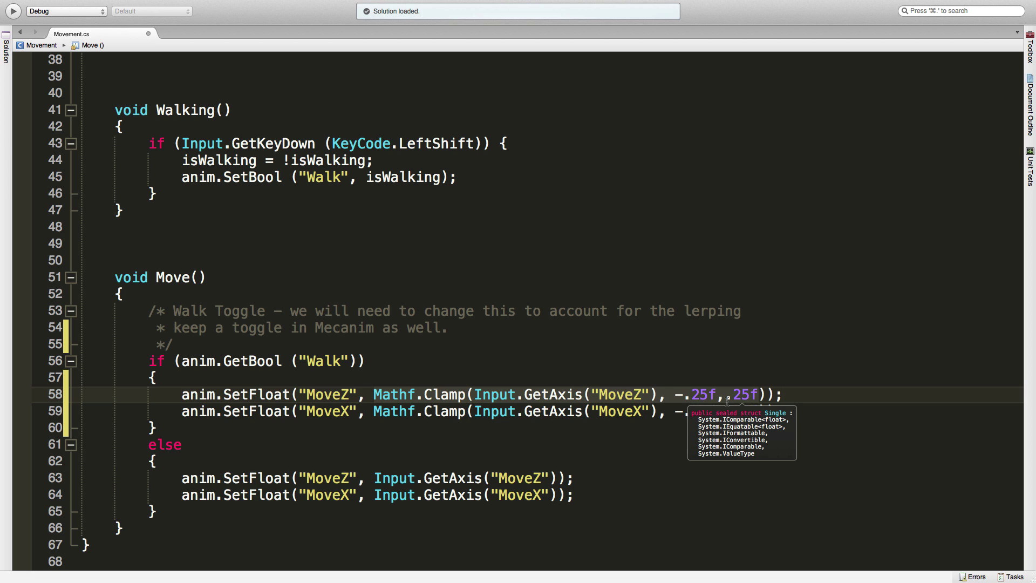
click(668, 443)
click(700, 410)
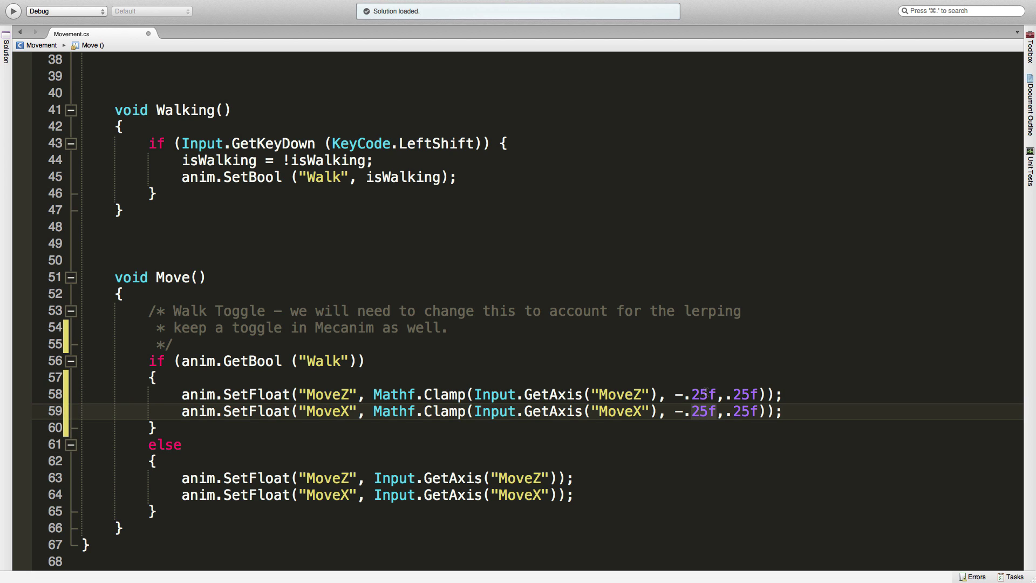
click(705, 394)
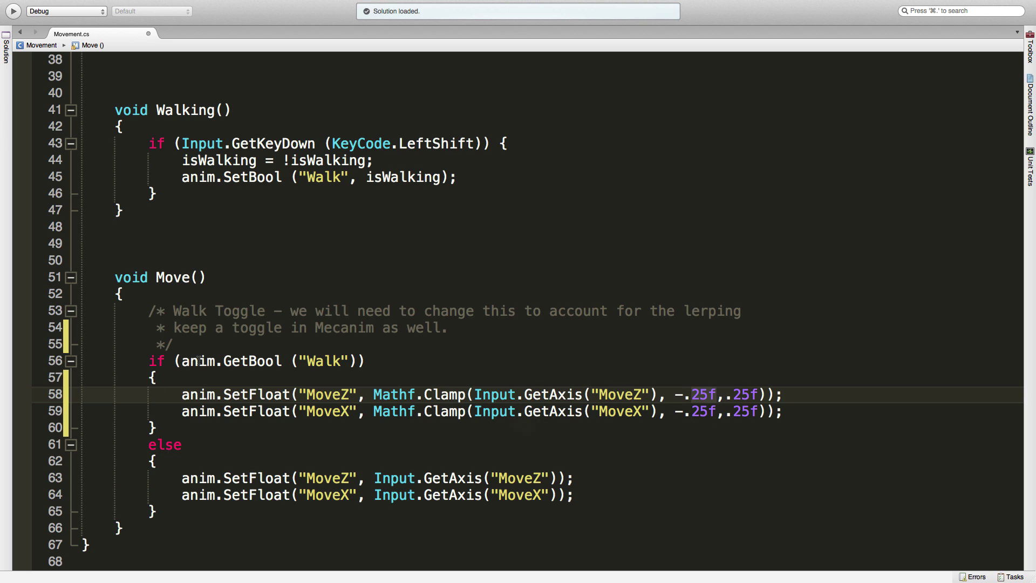
drag(148, 477, 635, 497)
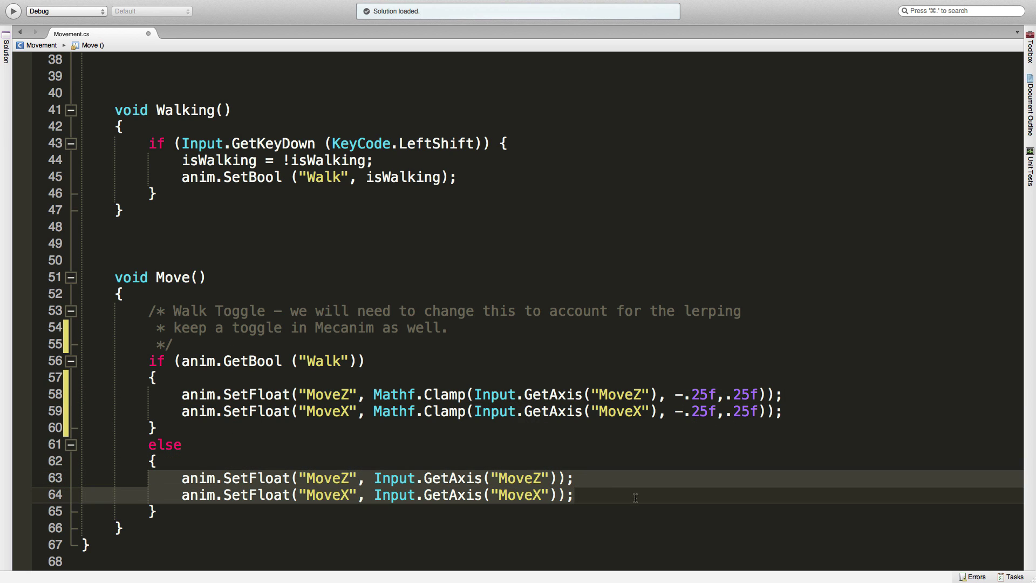
click(638, 498)
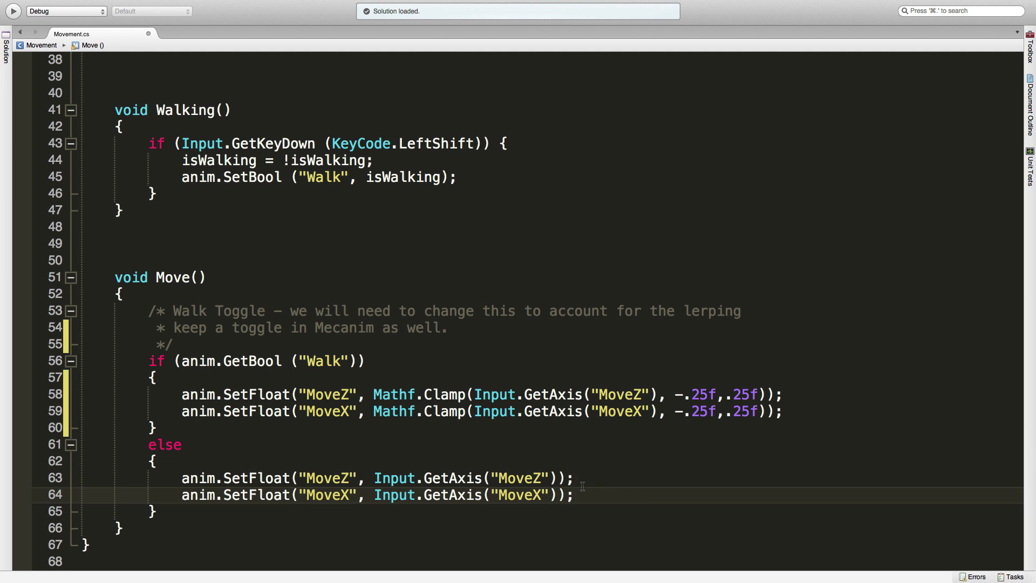
Declare the constant "const float WALK_SPEED = .25f;" below the isWalking variable
scroll(670, 413, up, 15)
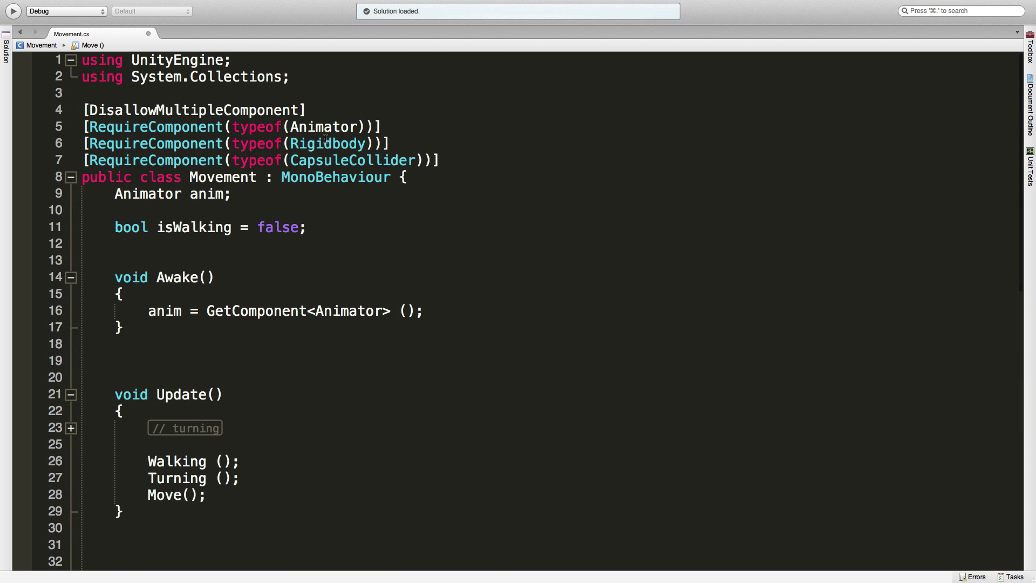
click(316, 229)
key(Return)
key(Return)
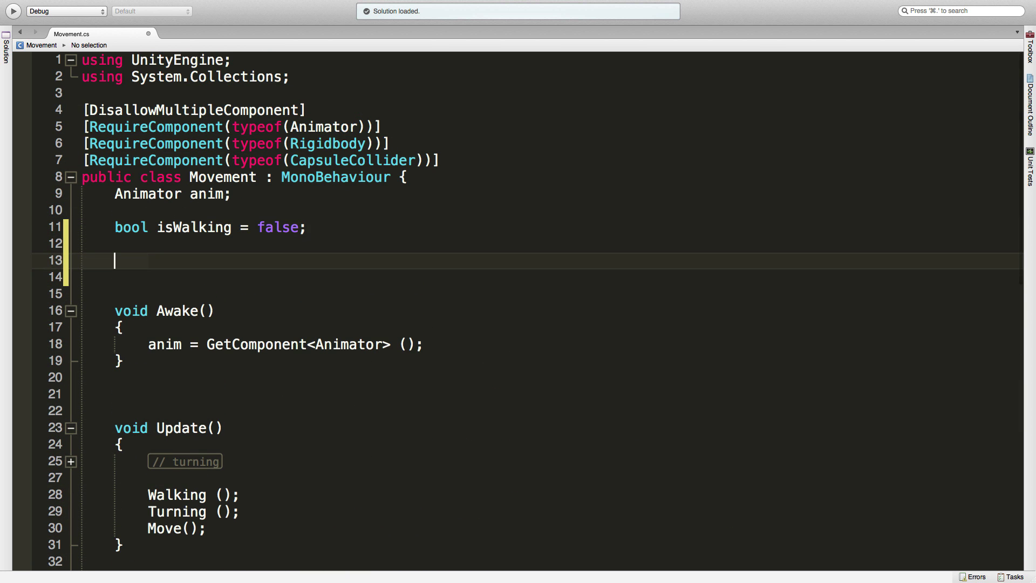
text(const float)
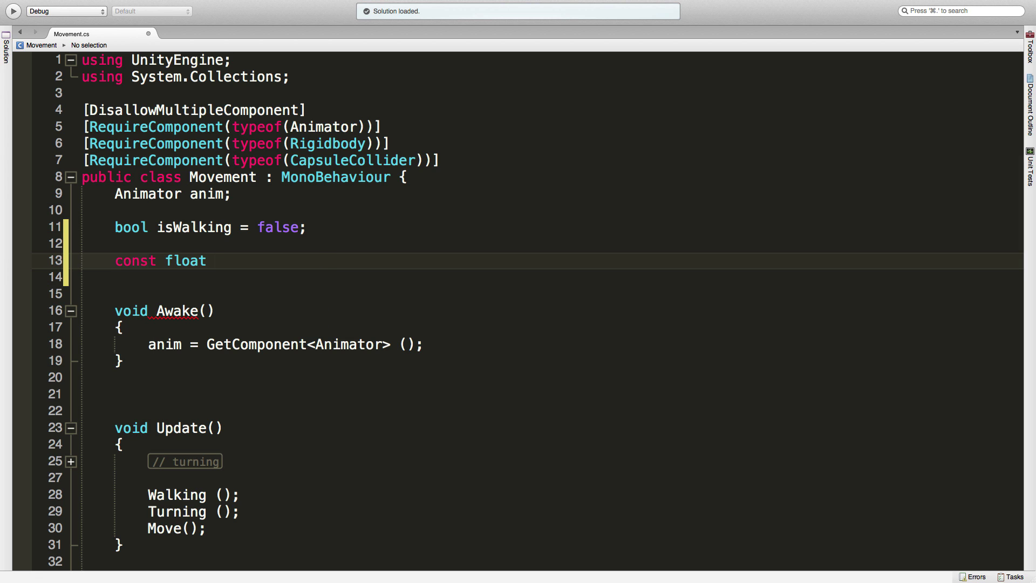
text( WALK_SPEED = )
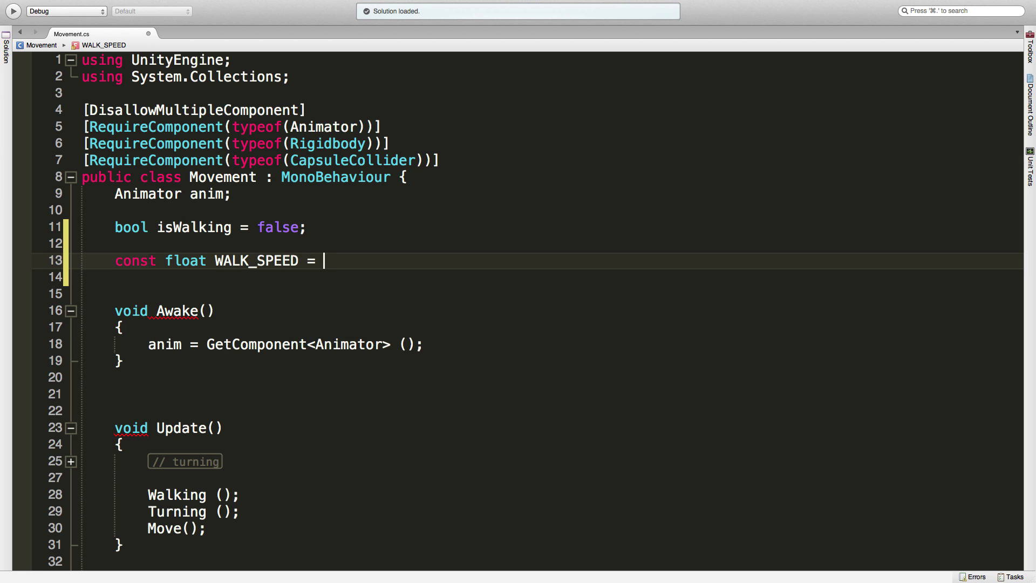
text(.25f;)
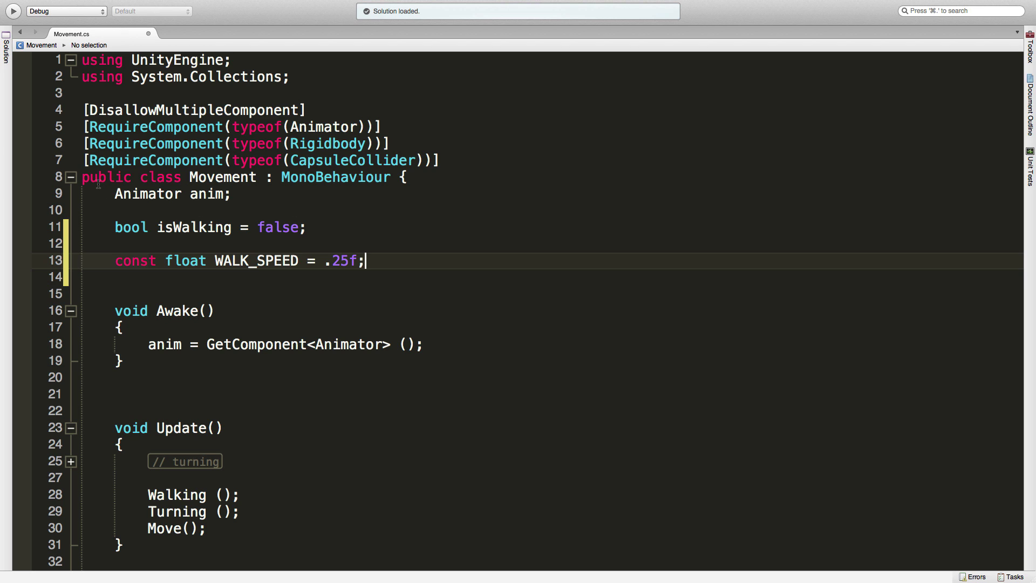
Replace the lower clamp limit in the Walk branch's MoveZ line with -WALK_SPEED
click(280, 259)
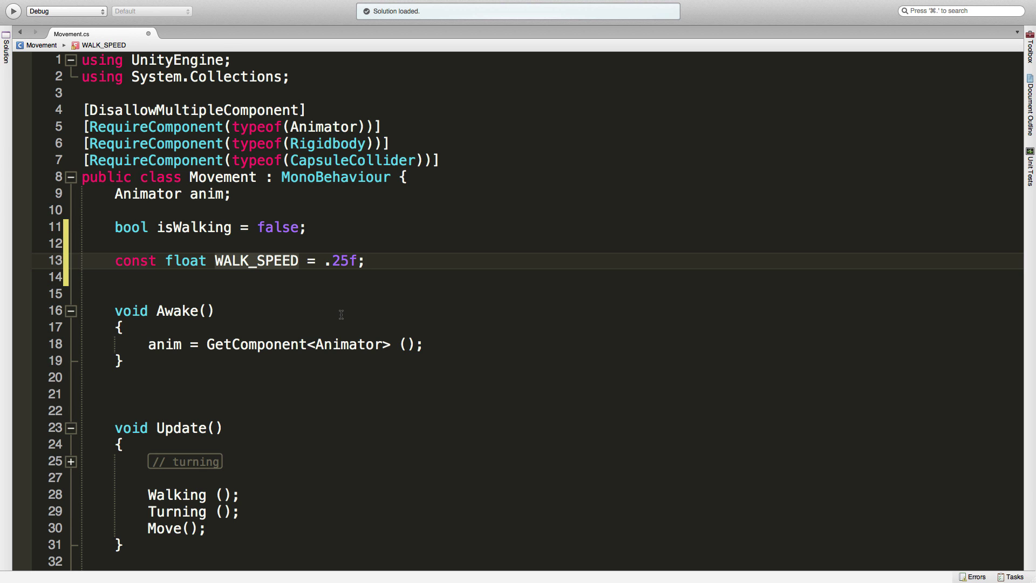
scroll(340, 315, down, 13)
click(705, 395)
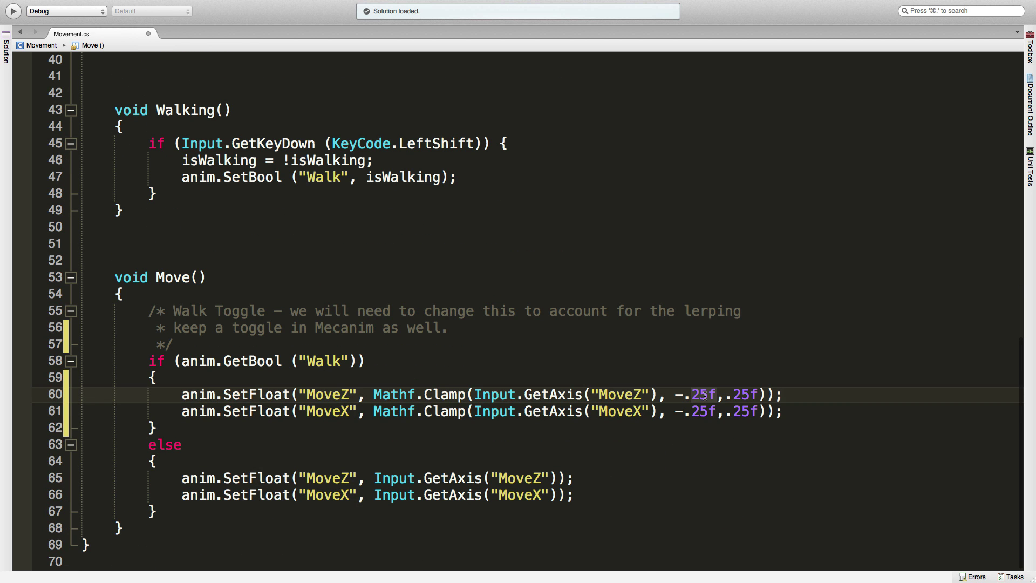
key(BackSpace)
key(BackSpace)
text(WALK_SPEED)
Replace the lower clamp limit in the Walk branch's MoveX line with -WALK_SPEED, removing the leftover decimal point
double_click(705, 408)
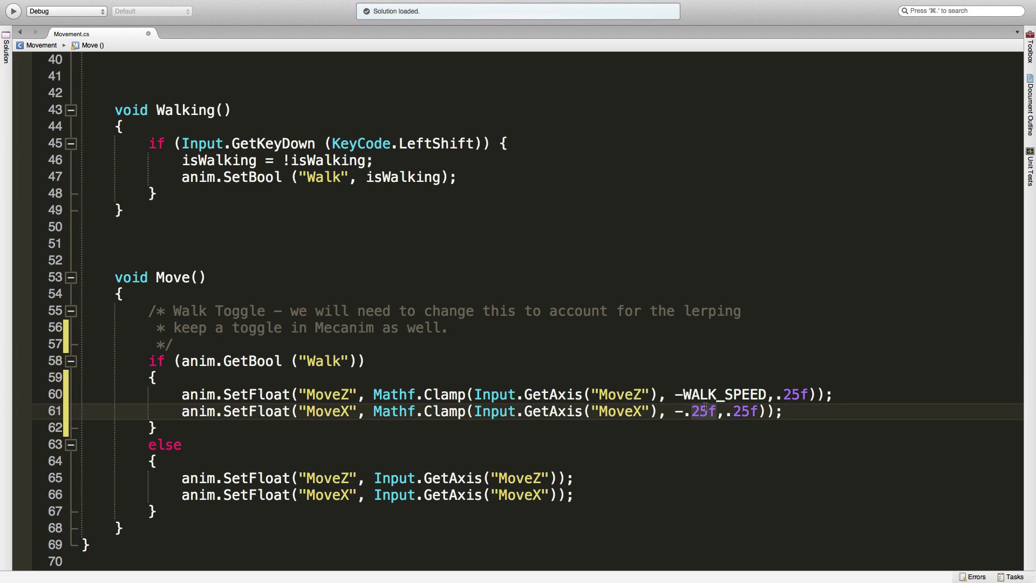
key(BackSpace)
text(WALK_SPEED)
key(Left)
key(Left)
key(Left)
key(Left)
key(Left)
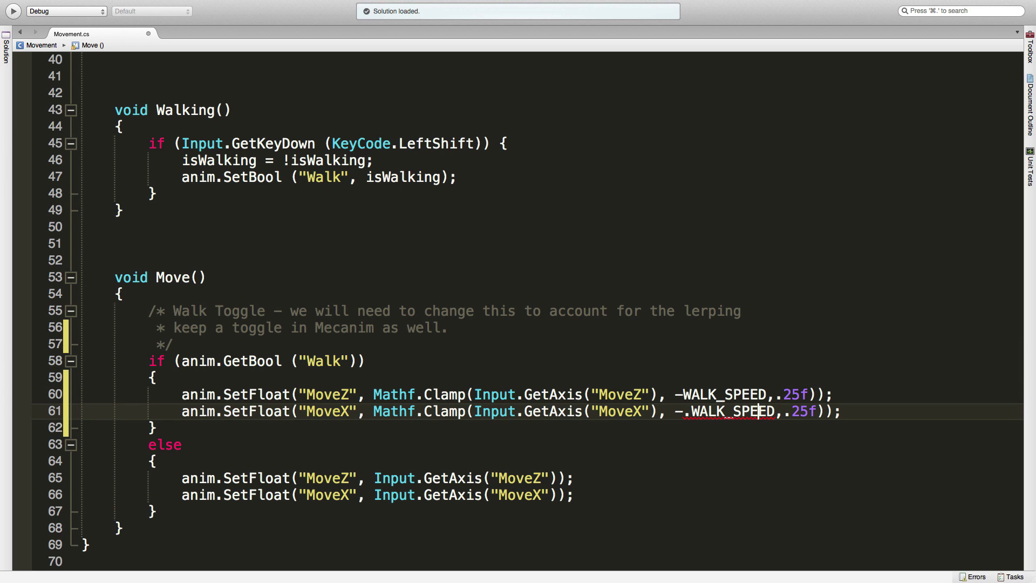
key(Left)
key(Left)
key(BackSpace)
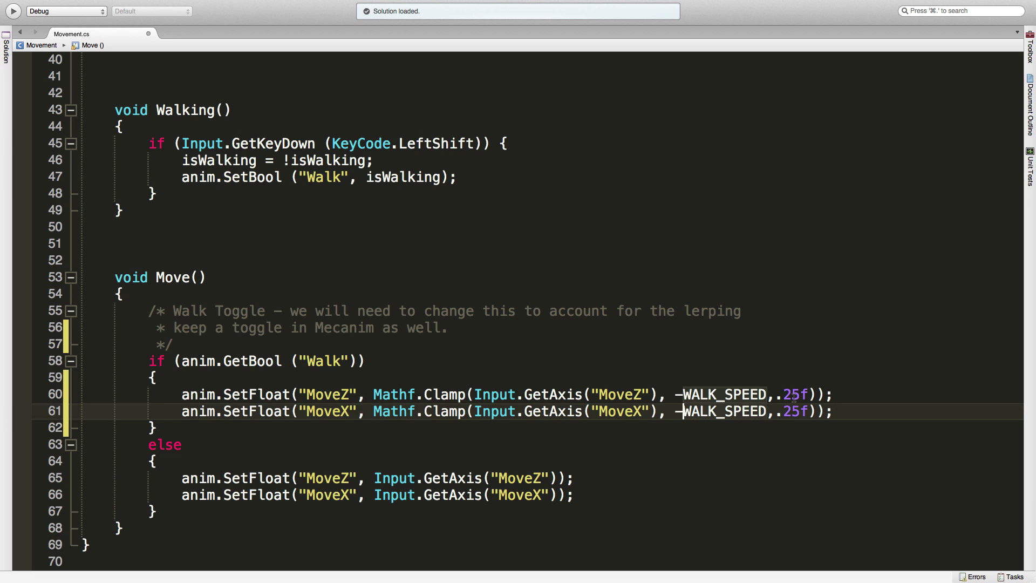
Replace the upper clamp limits in the MoveZ and MoveX lines with WALK_SPEED and save the script
double_click(793, 396)
text(WALK_SPEED)
double_click(796, 413)
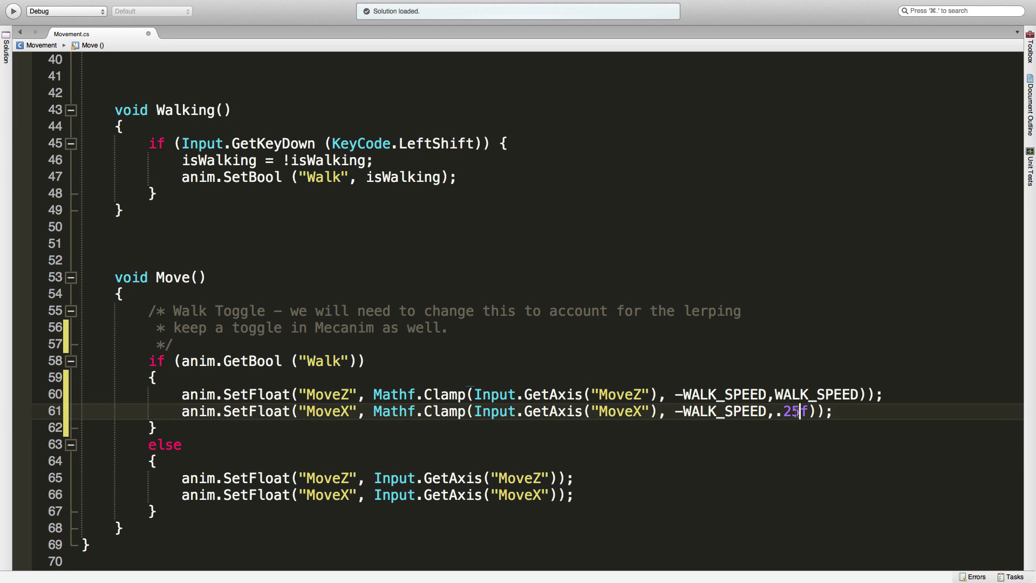
key(BackSpace)
key(BackSpace)
text(WALK_SPEED)
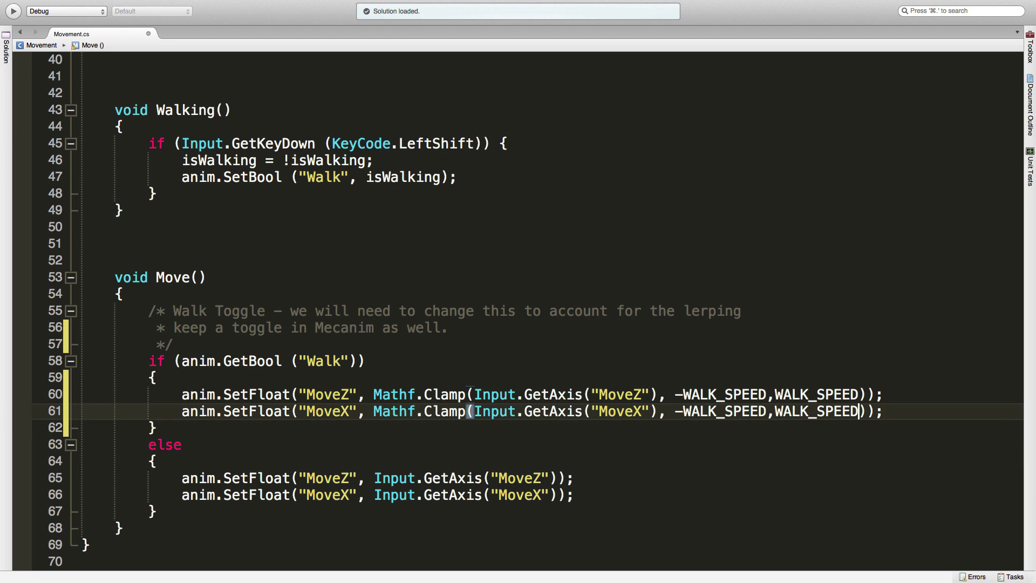
click(788, 443)
key(super+s)
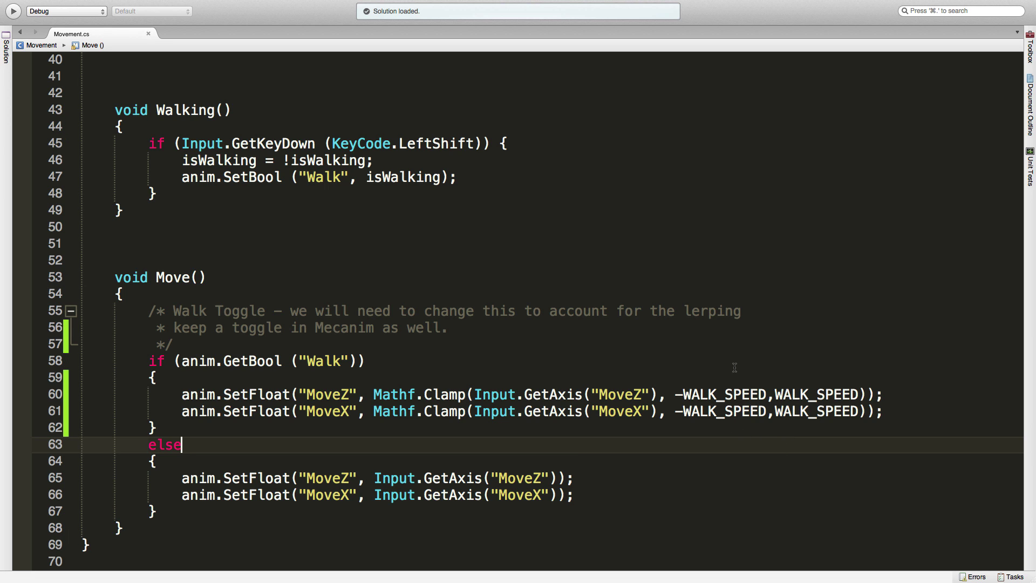
scroll(706, 347, up, 10)
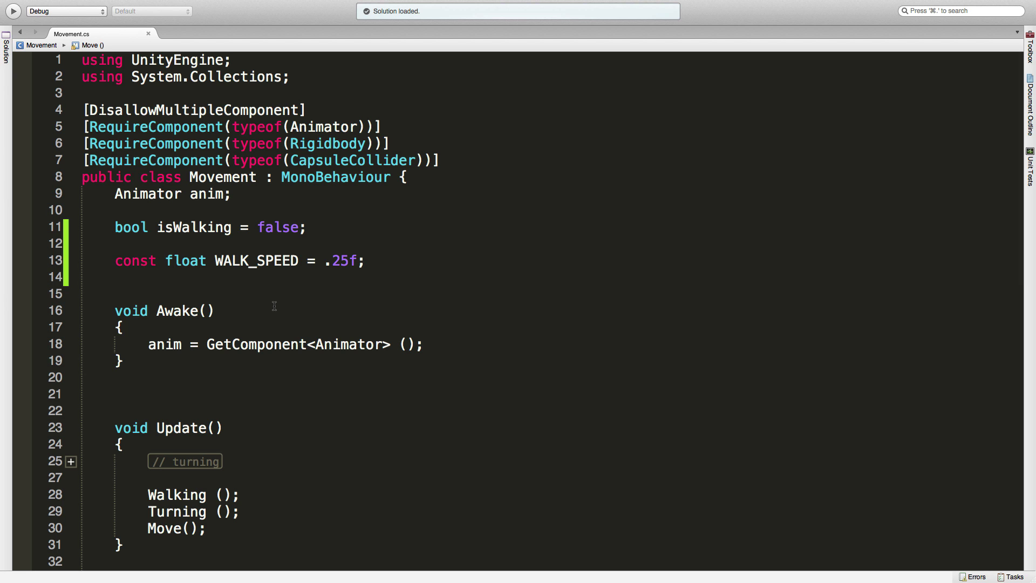
scroll(274, 306, down, 10)
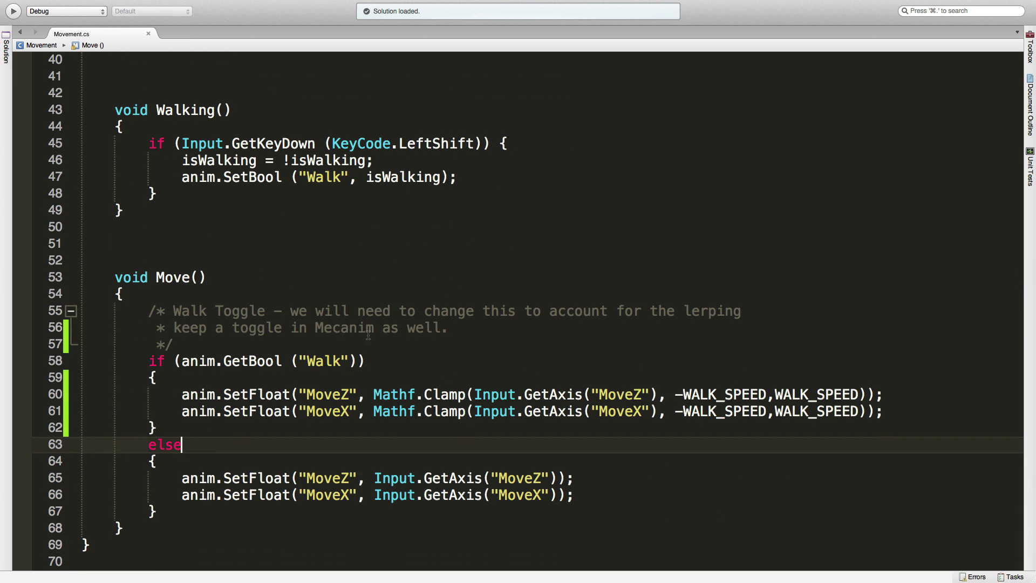
Switch to Unity, show the Scene view, and run the game to test the character's movement before stopping it
key(super+Tab)
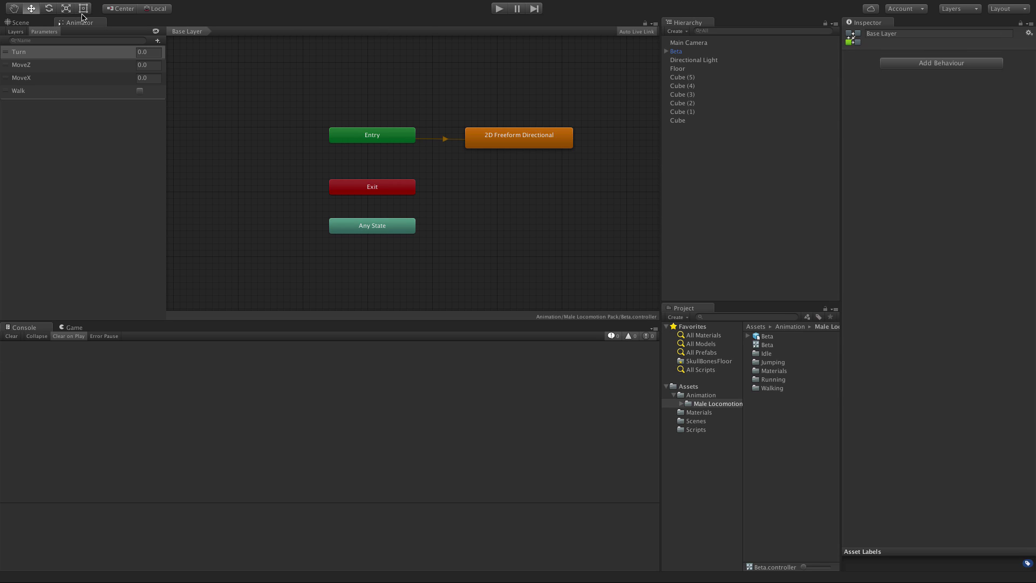
click(32, 23)
click(501, 9)
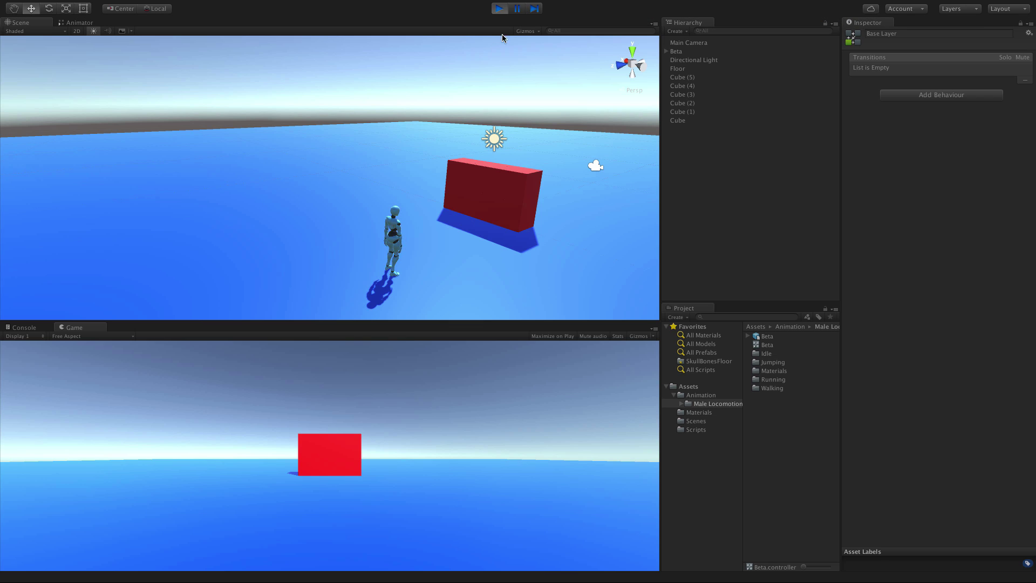
click(499, 9)
Create a state from a new blend tree below the 2D Freeform Directional state in the Animator and name it Turn Left
click(89, 22)
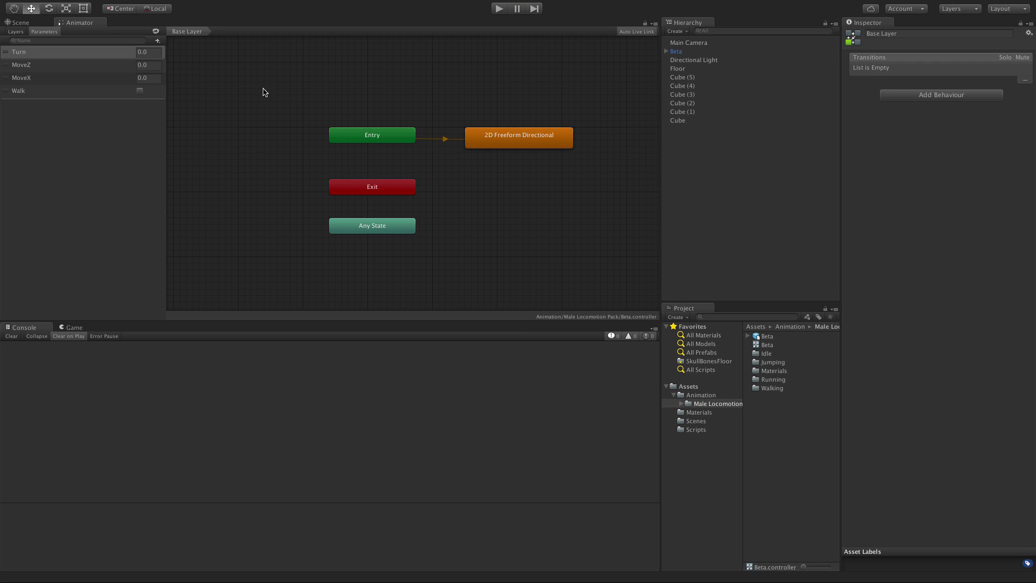
click(515, 150)
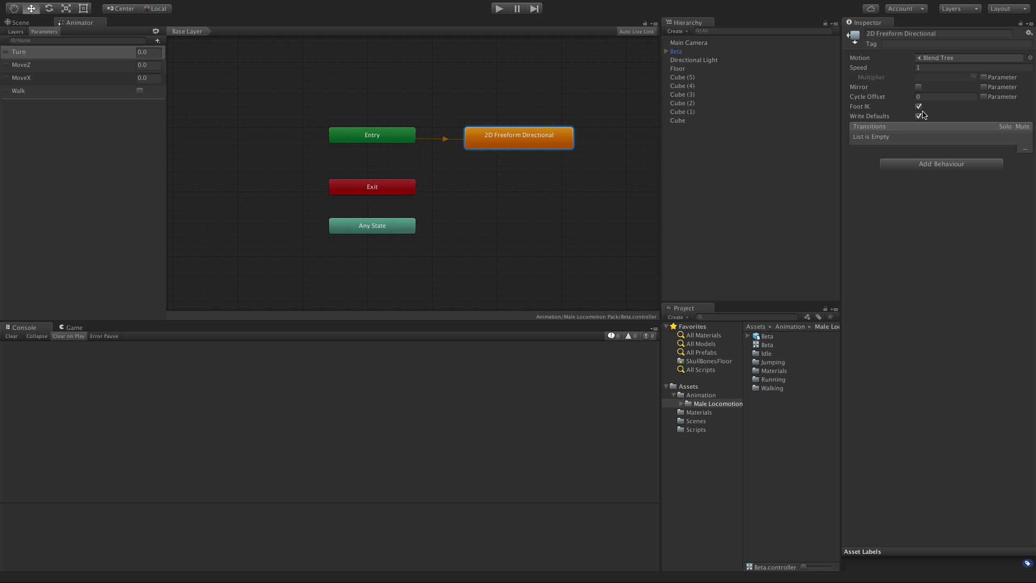
right_click(464, 198)
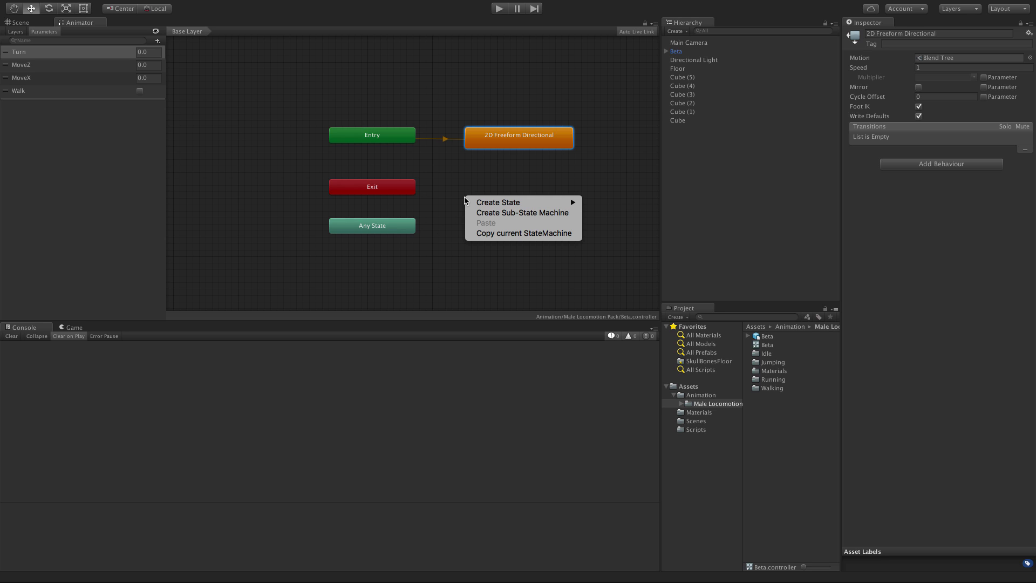
mouse_move(488, 202)
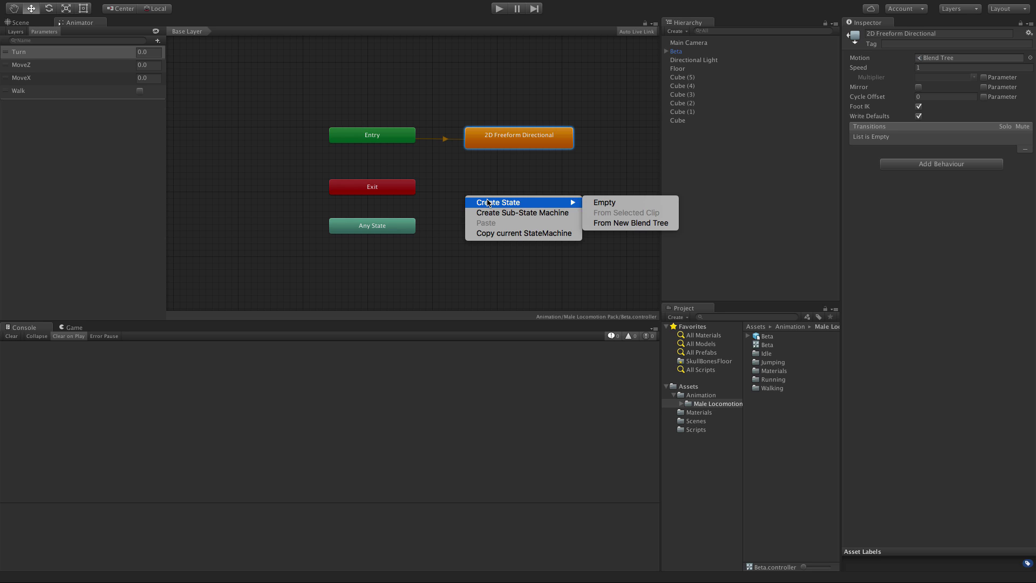
click(625, 223)
drag(529, 209, 503, 214)
click(907, 35)
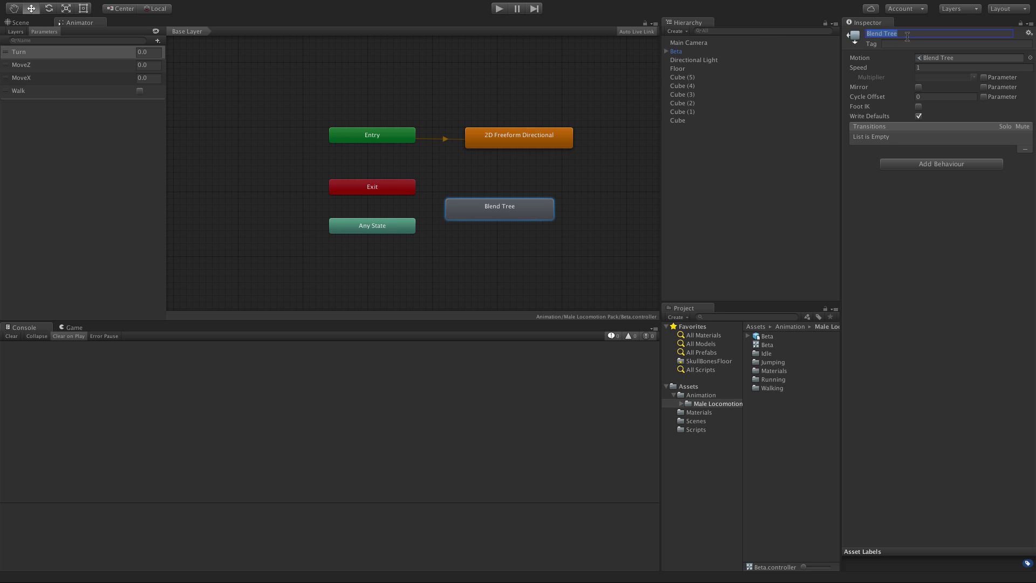
text(Turn Left)
Open the Turn Left blend tree for editing and select its Blend Tree node
double_click(498, 212)
click(511, 184)
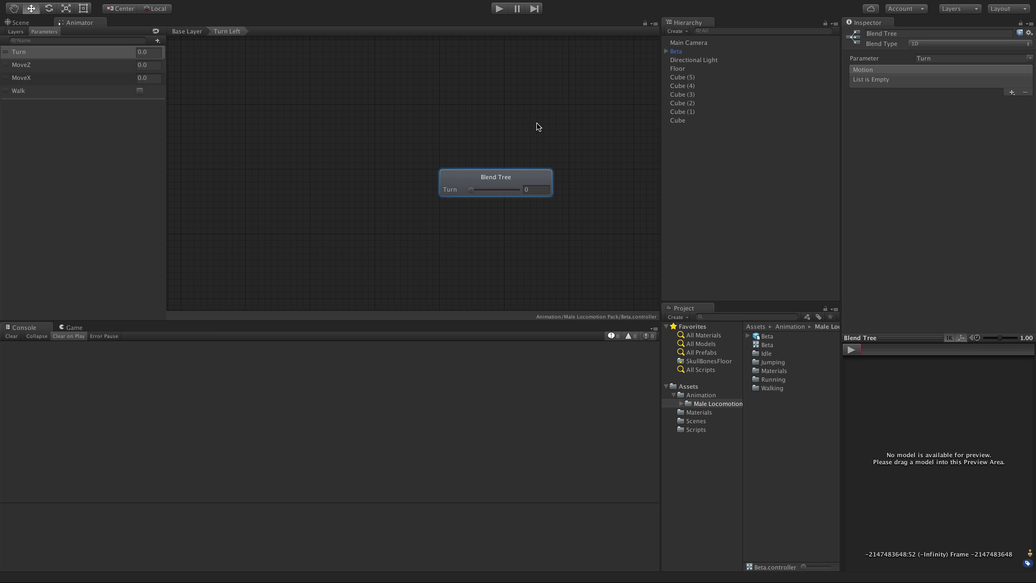
alt+drag(539, 135, 389, 115)
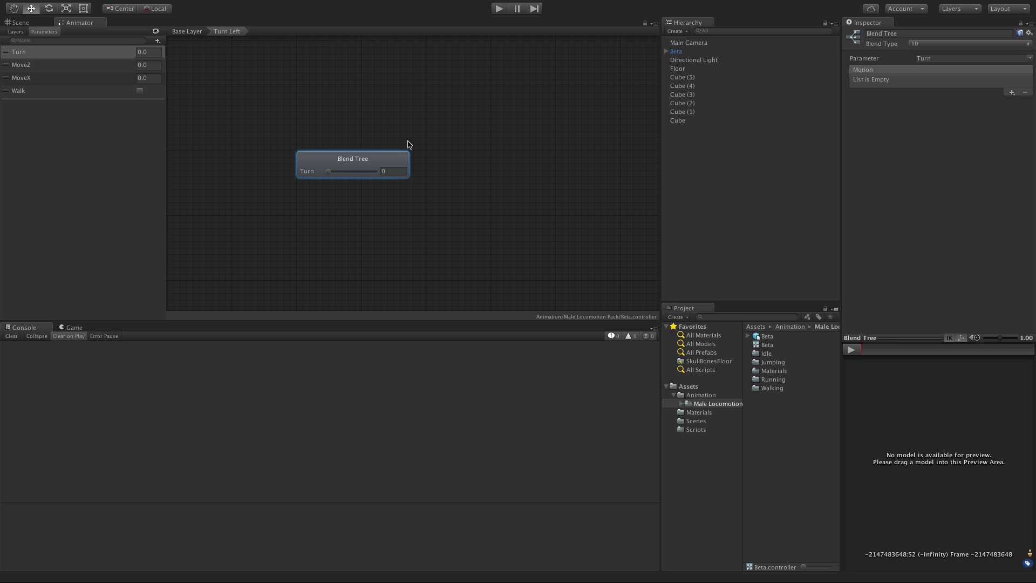
Add five empty motions to the Blend Tree node in the Turn Left blend tree
right_click(367, 157)
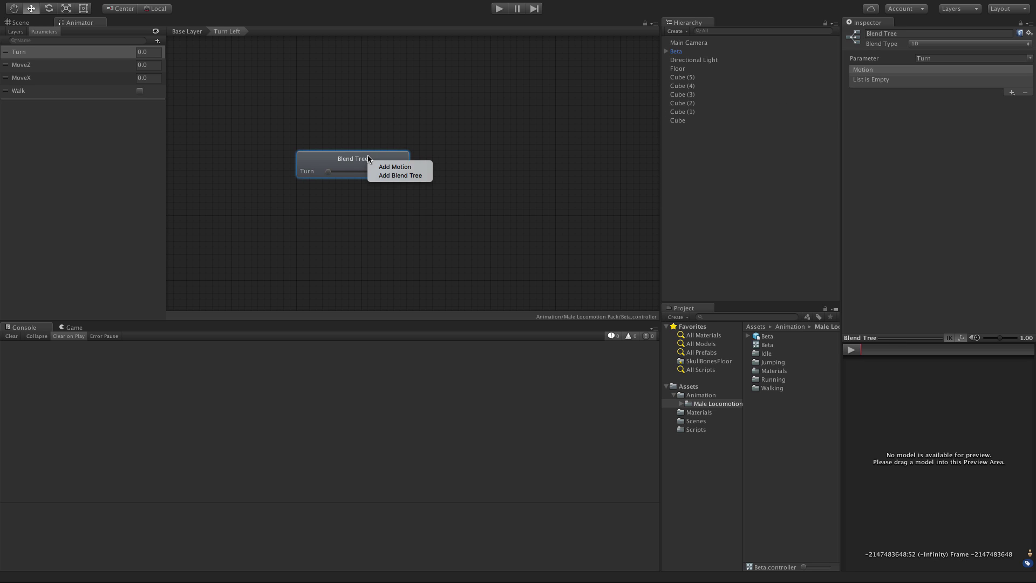
click(369, 164)
right_click(367, 164)
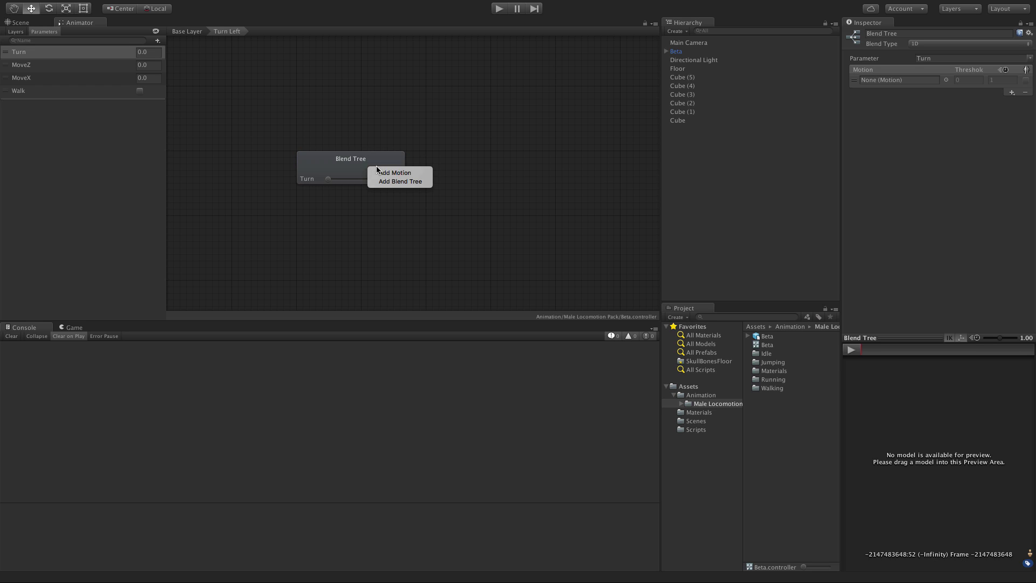
click(381, 173)
right_click(370, 165)
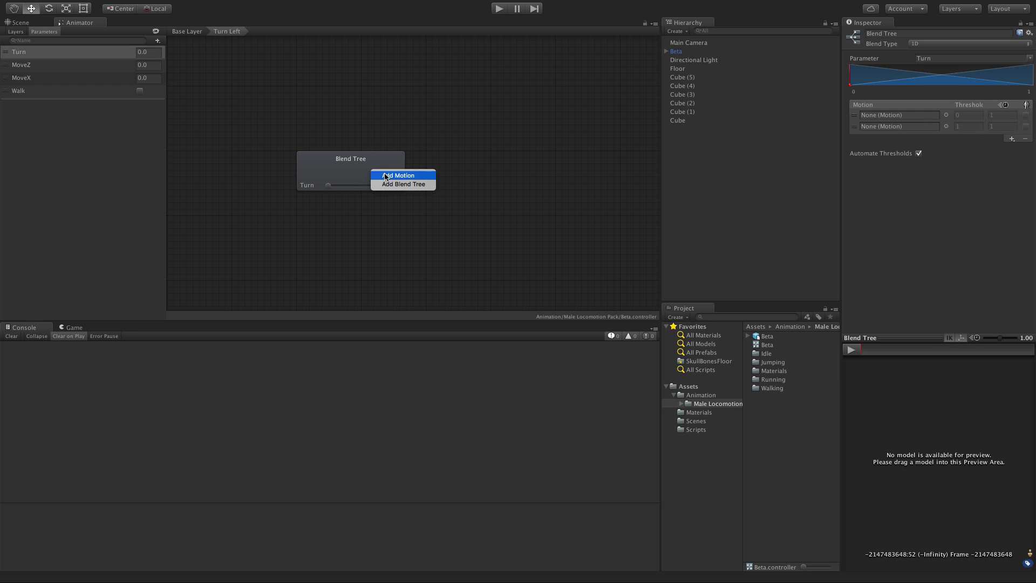
click(380, 175)
right_click(365, 168)
click(382, 174)
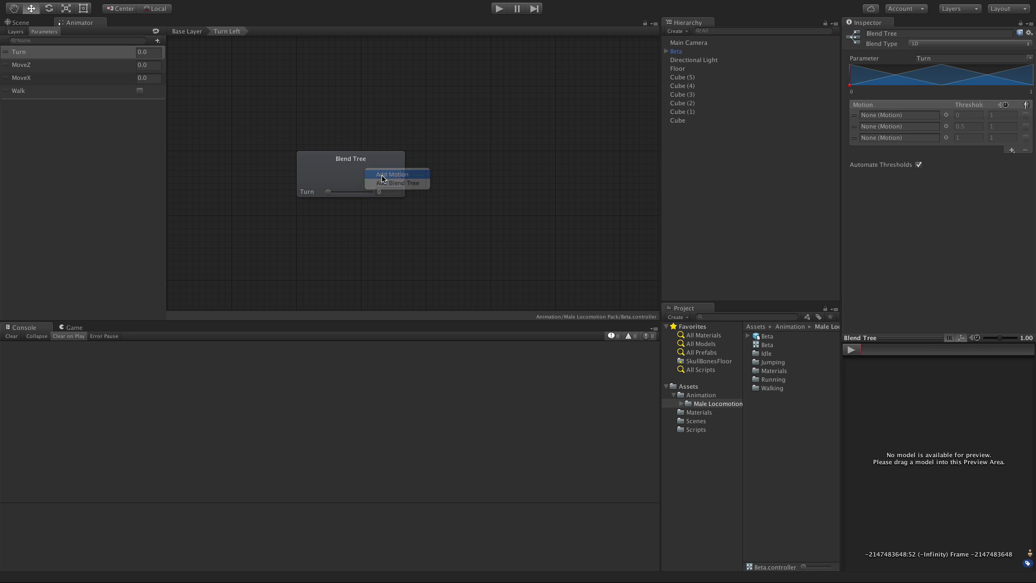
right_click(377, 170)
click(385, 176)
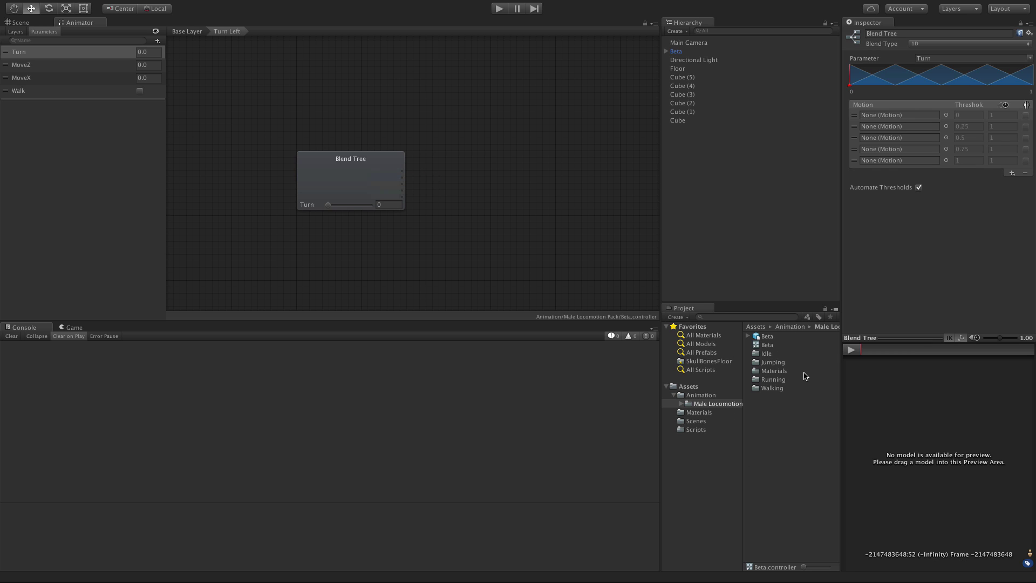
Find the left_turn_90 clip in the Idle/Turning folder and assign it to the blend tree's third motion
click(765, 362)
double_click(775, 363)
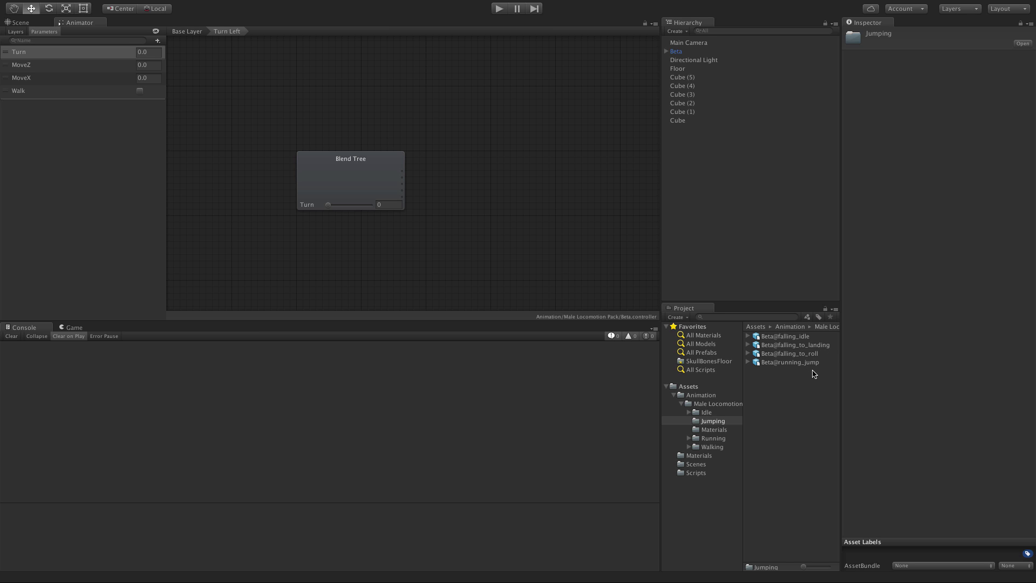
click(717, 447)
click(715, 421)
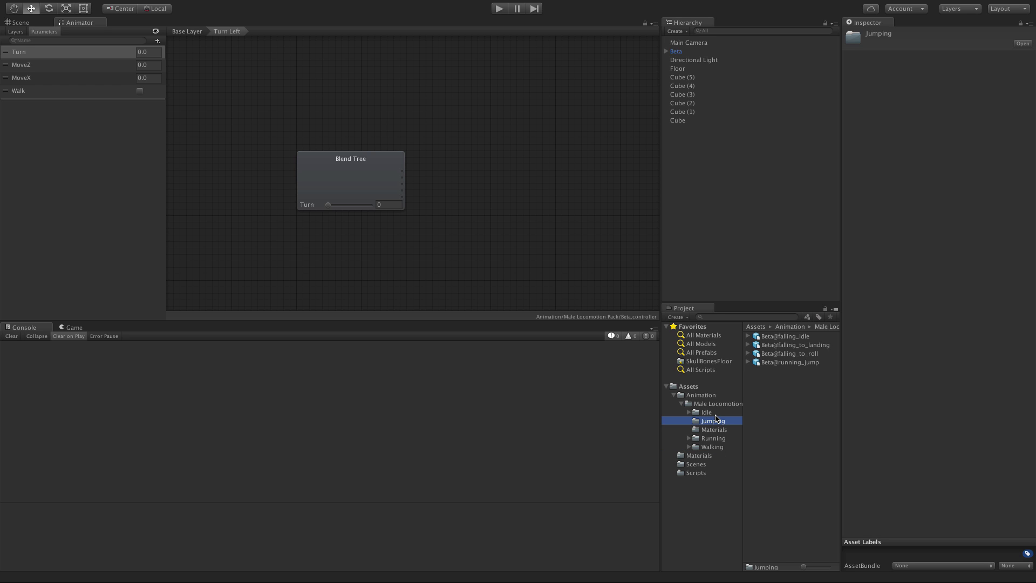
click(715, 412)
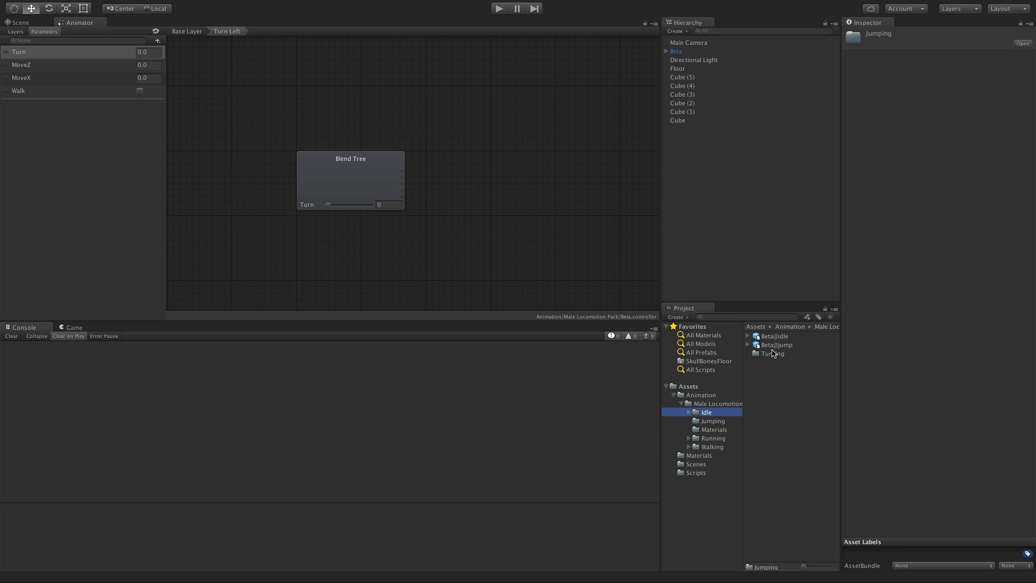
click(326, 180)
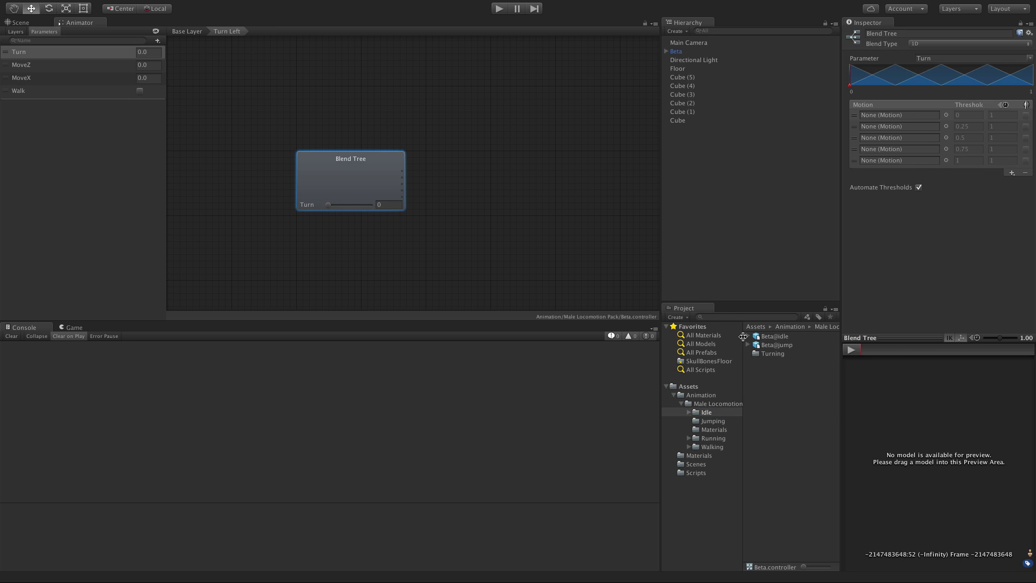
double_click(756, 353)
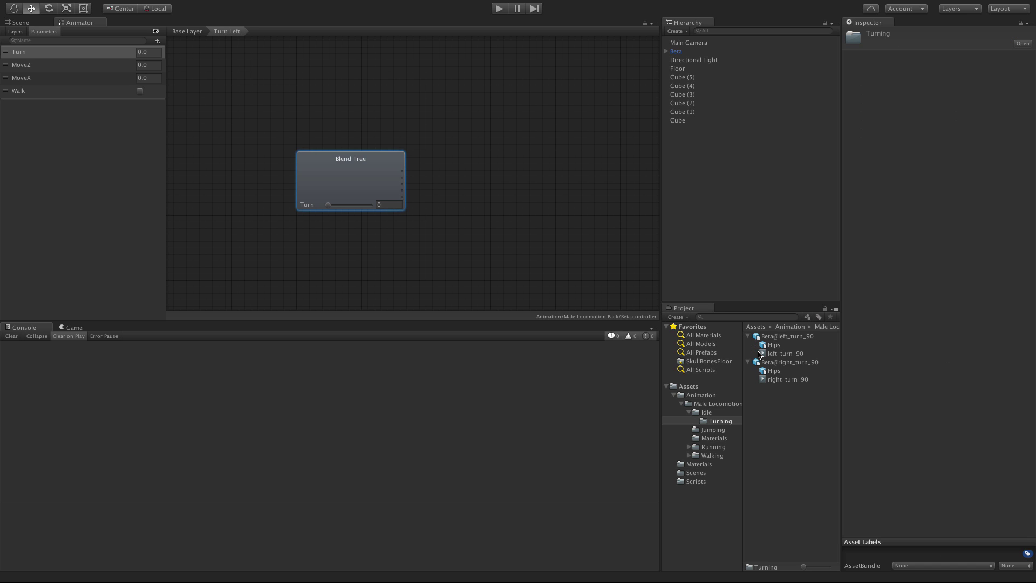
click(346, 184)
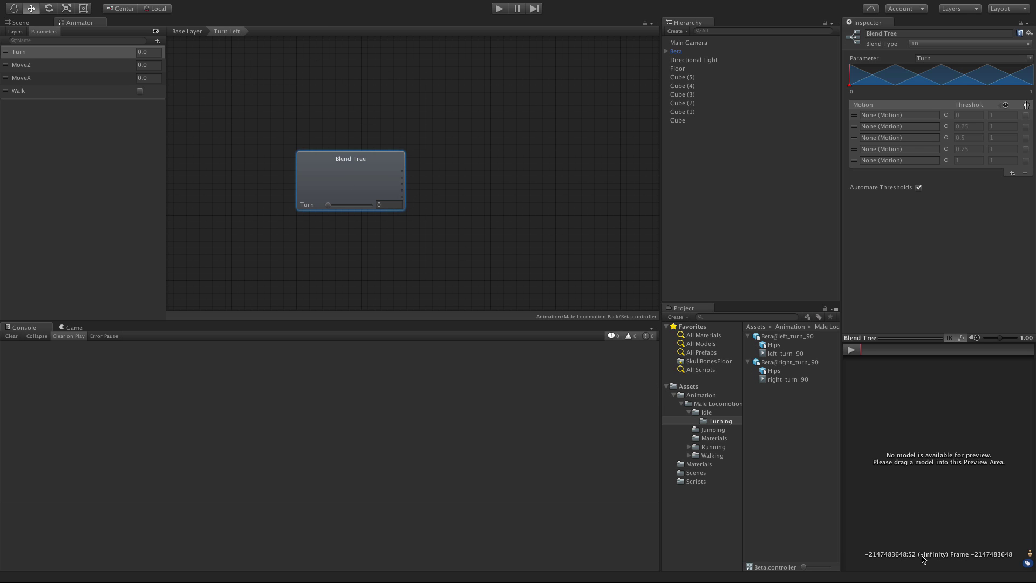
drag(783, 357, 892, 142)
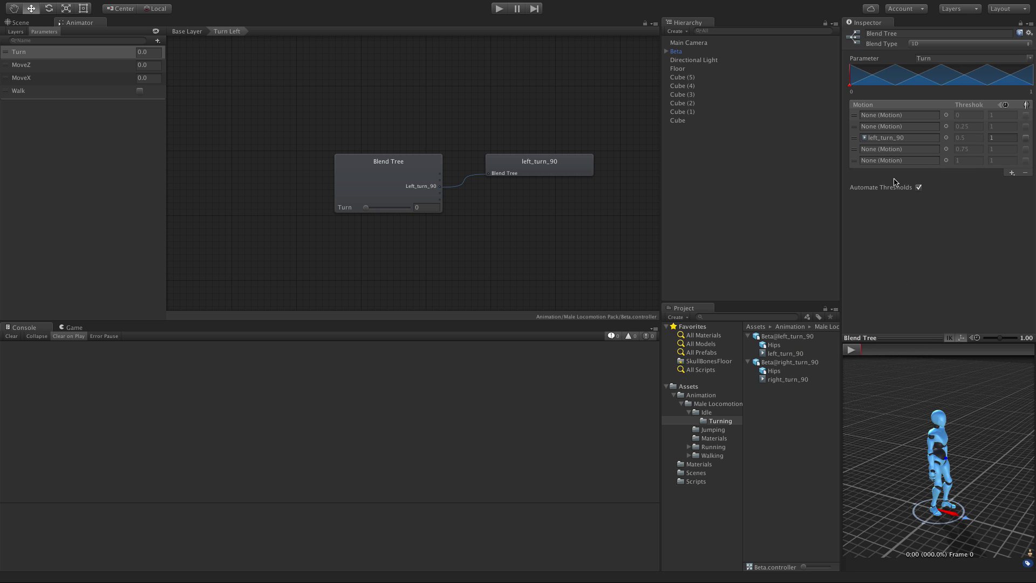
Turn off Automate Thresholds for the blend tree so its motion thresholds can be edited manually
click(918, 187)
click(972, 138)
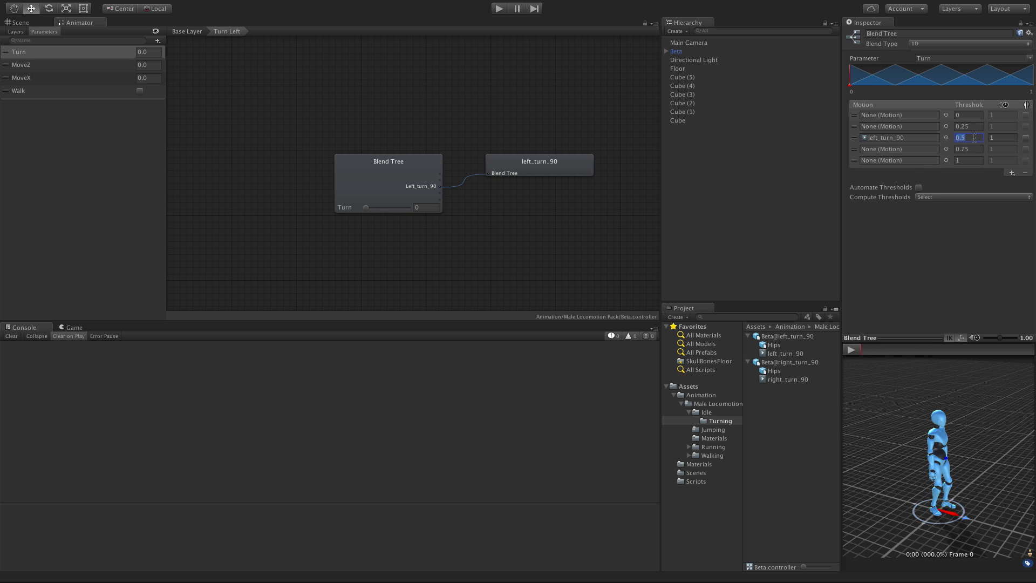
key(Return)
Assign the walking_left_turn clip from the Walking/Turn folder to the blend tree's fourth motion
click(689, 412)
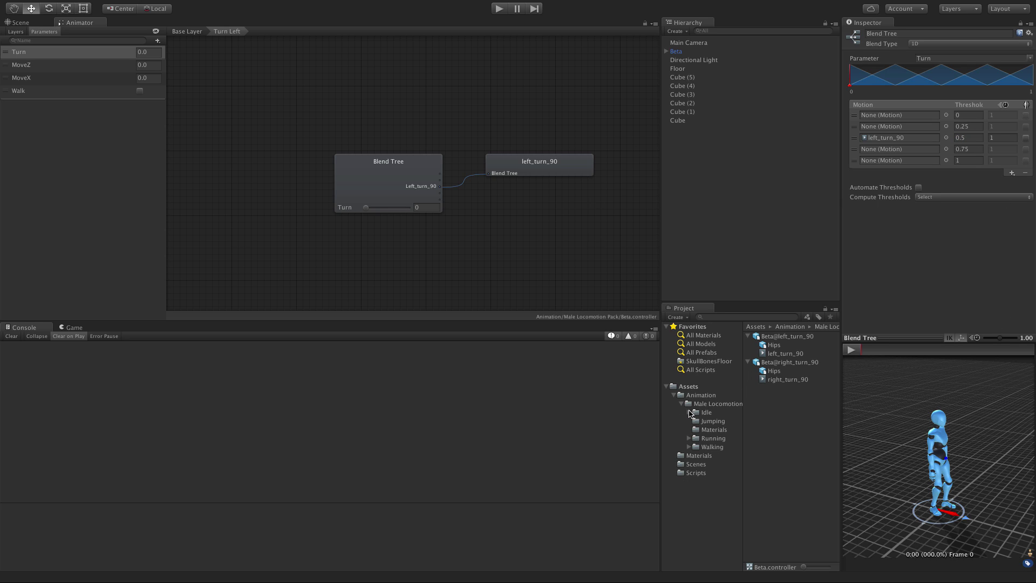
click(689, 447)
click(704, 463)
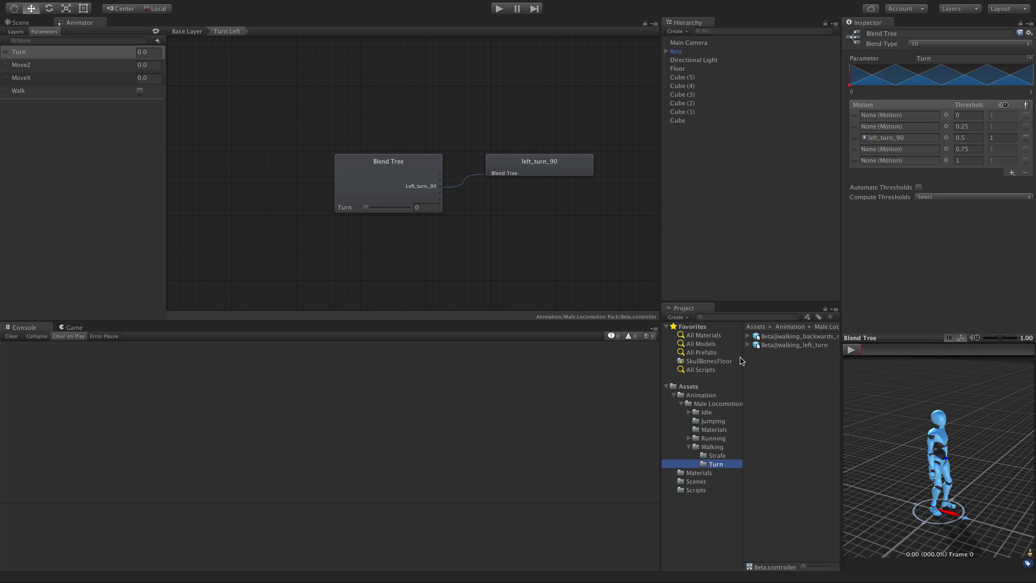
drag(744, 358, 722, 360)
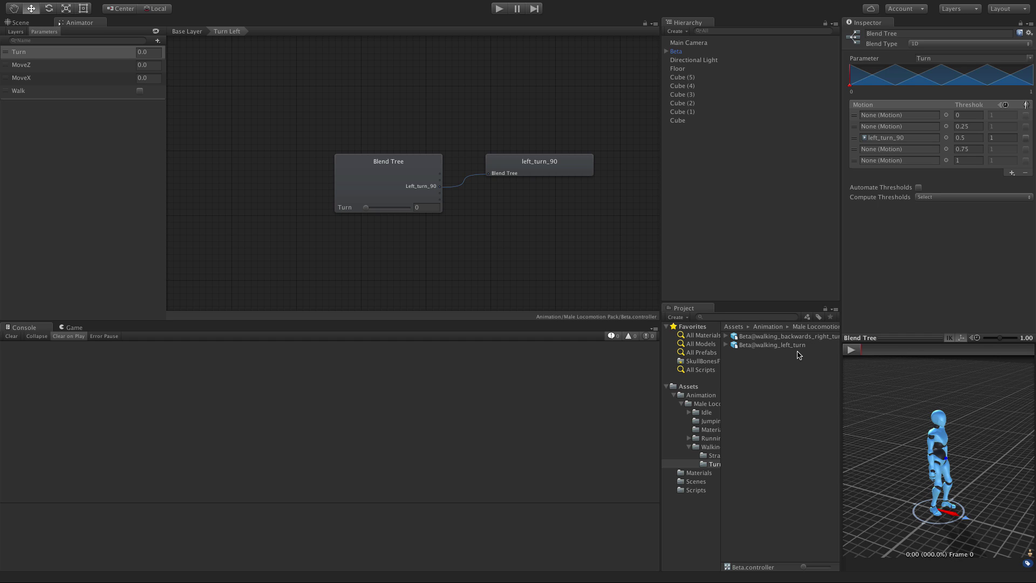
click(726, 345)
drag(741, 365, 884, 153)
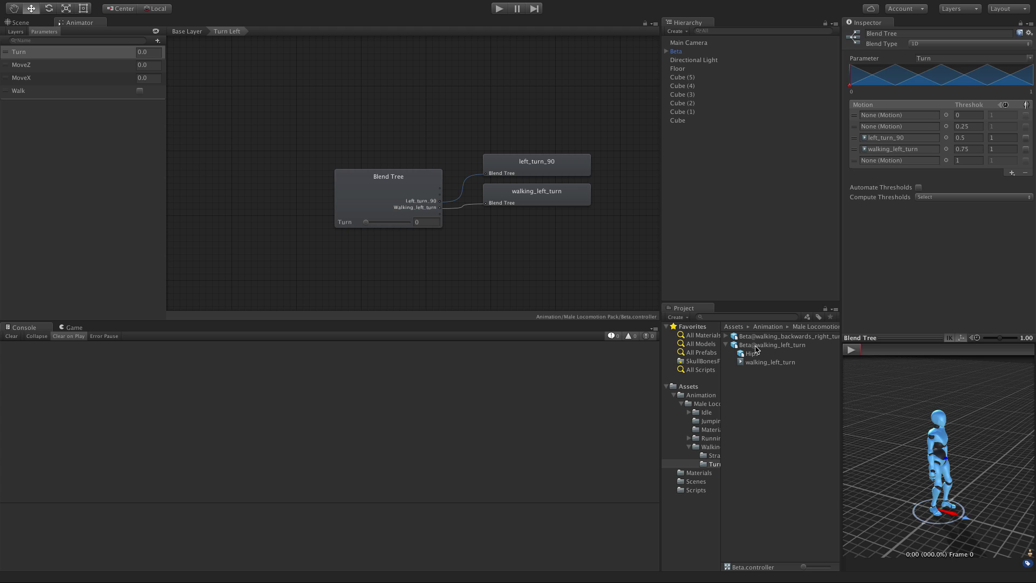
Check the walking_backwards_right_turn asset and assign its backward_right_turn clip to the blend tree's second motion
click(824, 336)
click(851, 350)
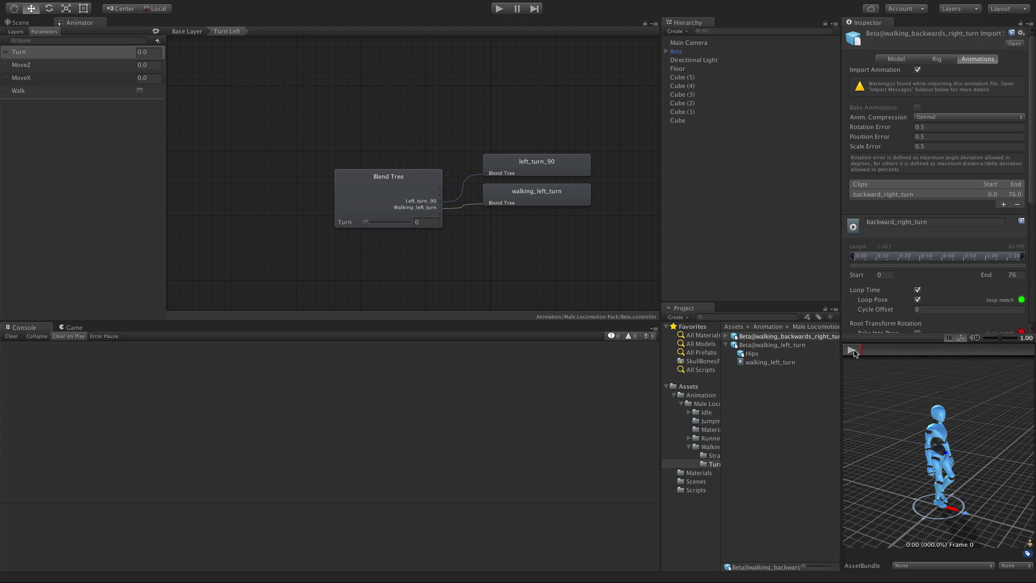
click(406, 203)
click(717, 464)
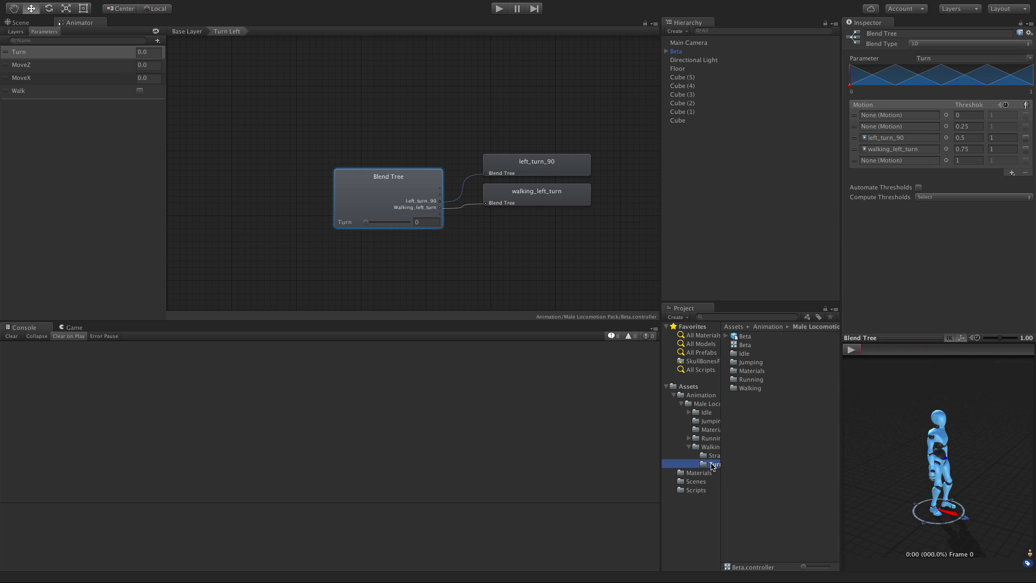
click(726, 336)
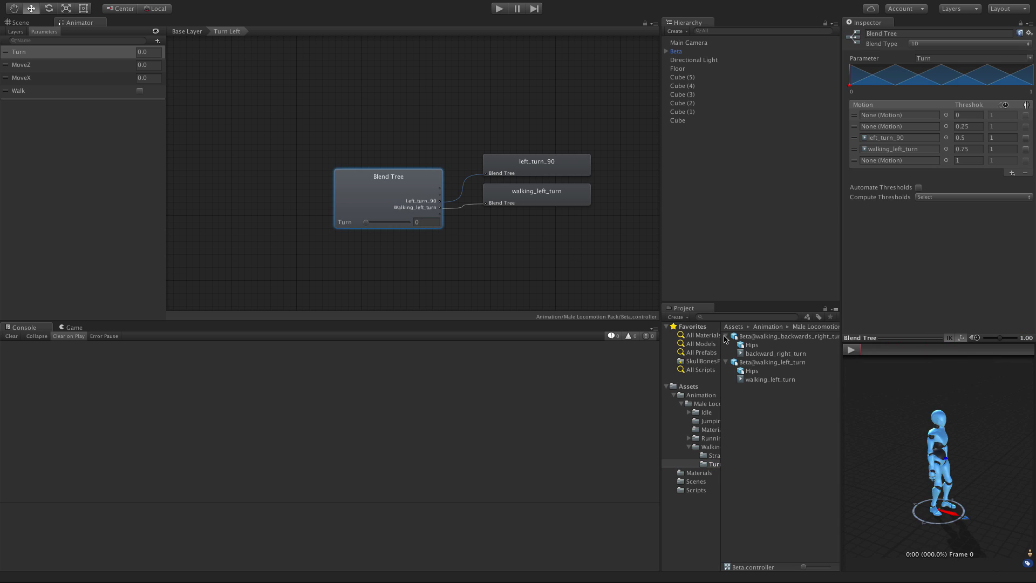
drag(746, 353, 921, 132)
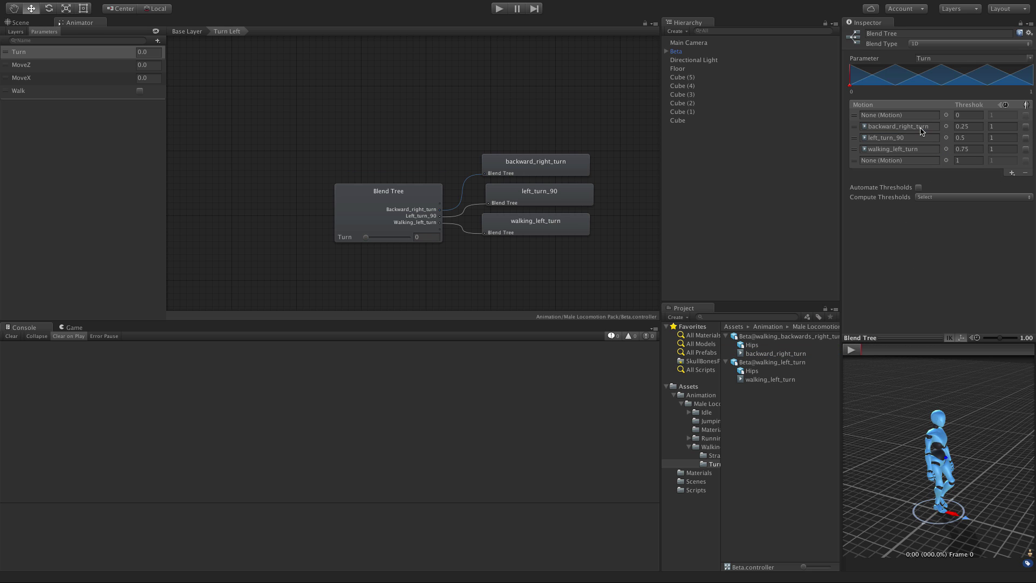
Set the first, empty motion's threshold to -1 and enable mirroring for the backward_right_turn motion
key(Tab)
click(973, 126)
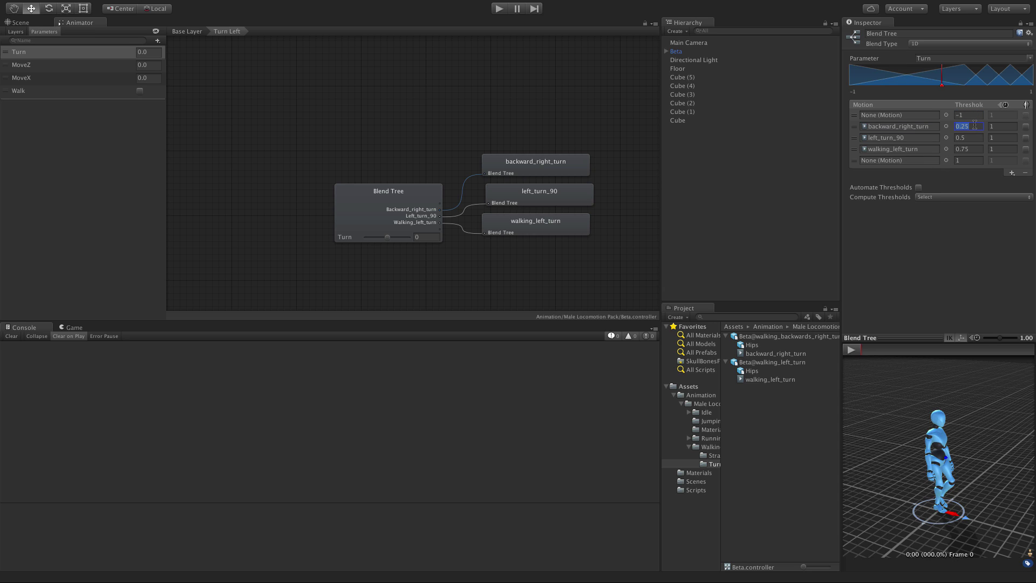
click(1026, 126)
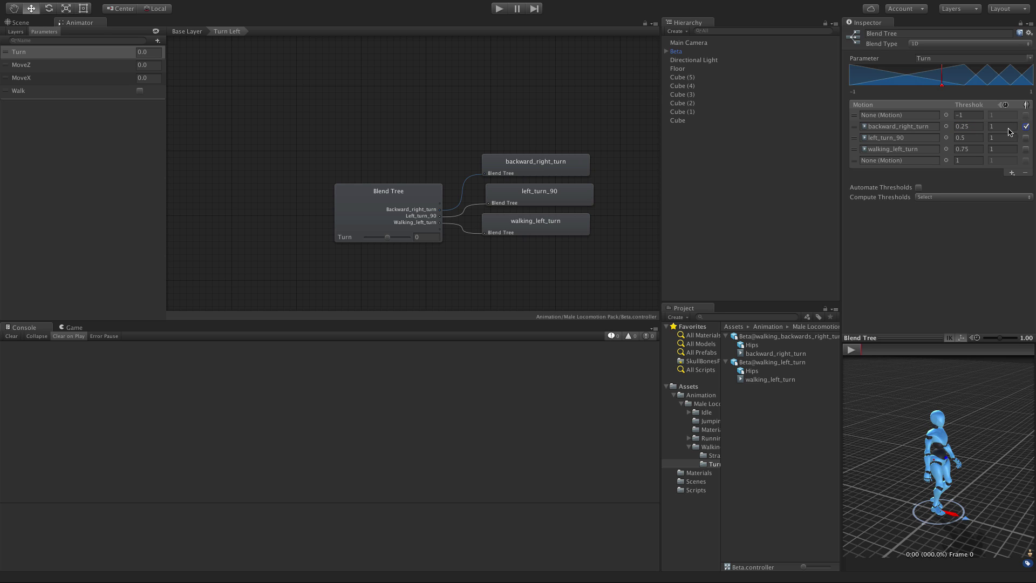
click(922, 125)
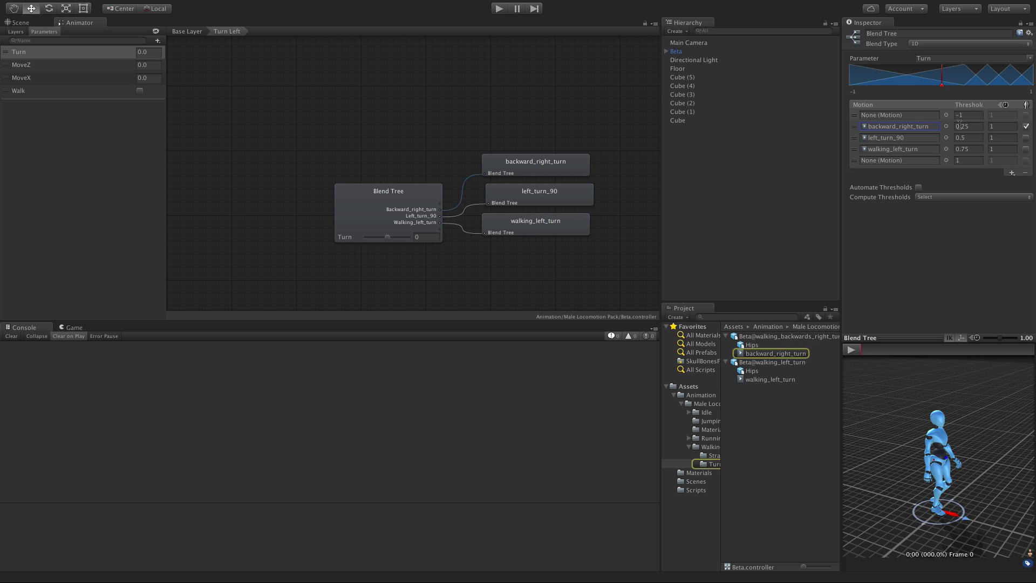
Set the threshold of the left_turn_90 motion to 0
click(978, 128)
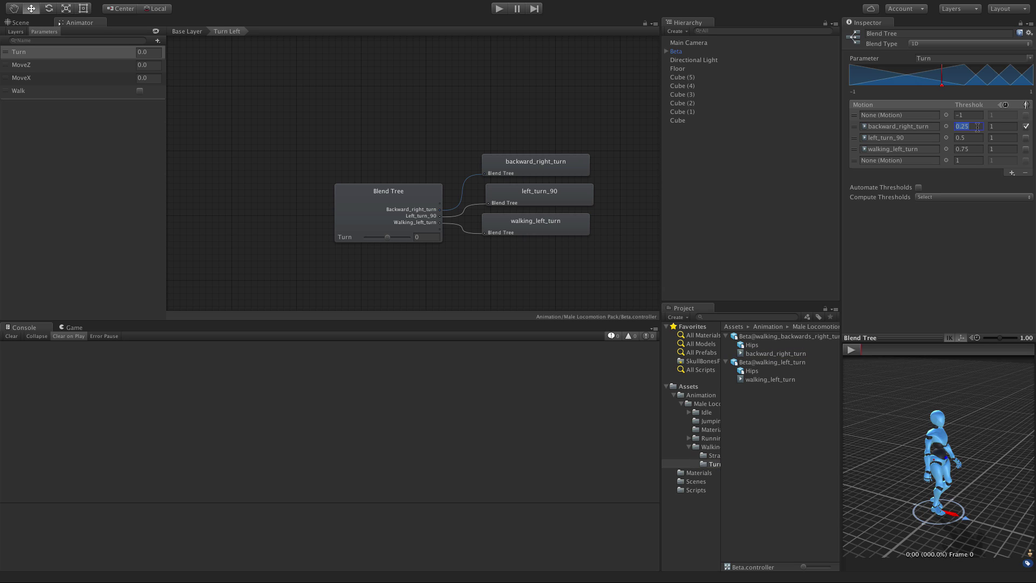
key(Tab)
key(Tab)
key(Tab)
key(Tab)
text(0)
key(Tab)
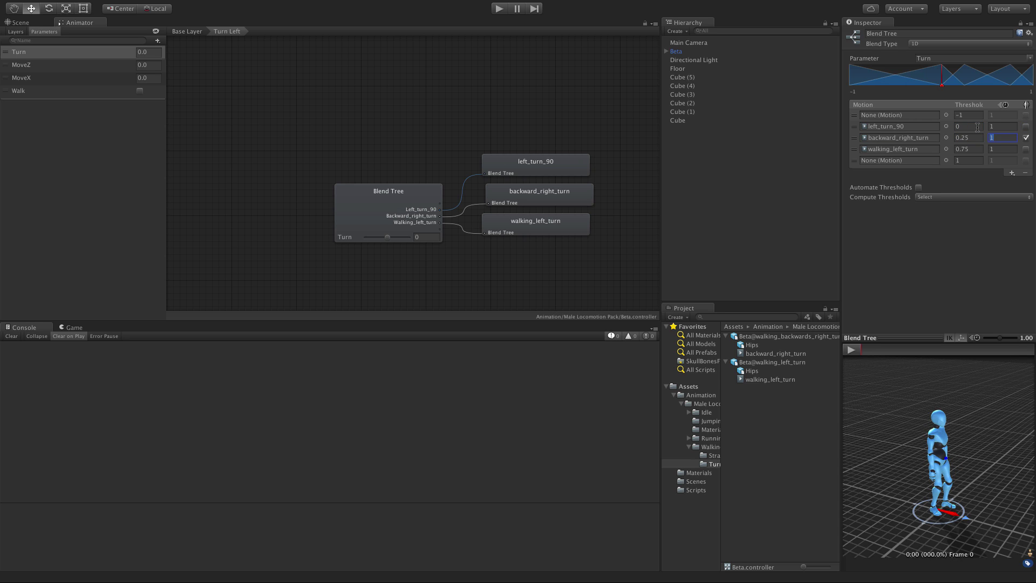
Set the threshold of the walking_left_turn motion to 0.25
key(Tab)
key(Tab)
key(Tab)
text(.25)
click(972, 136)
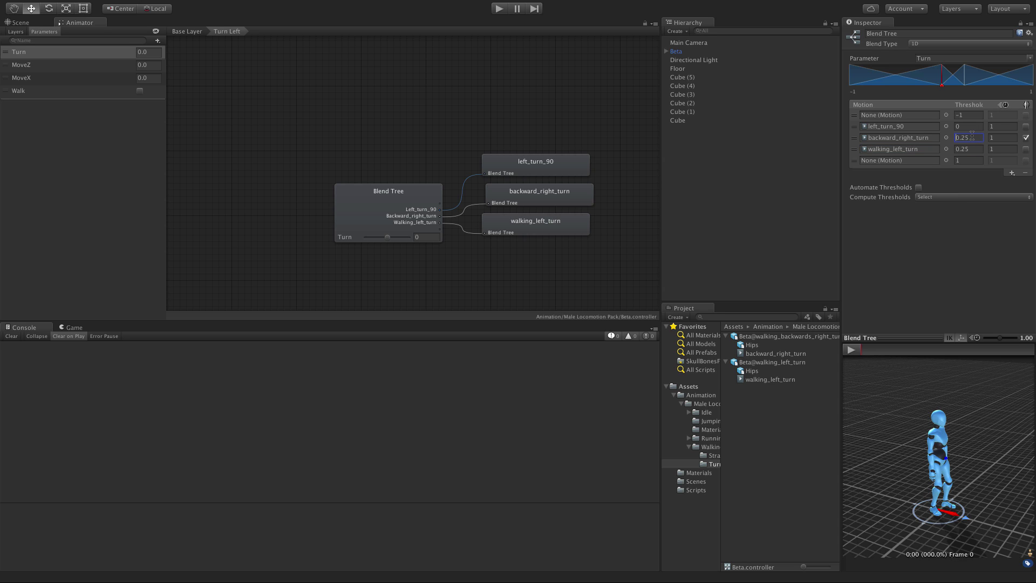
key(Tab)
click(962, 263)
Assign the running_right_turn clip from the Running/Turn folder to the blend tree's last motion and mirror it
click(710, 440)
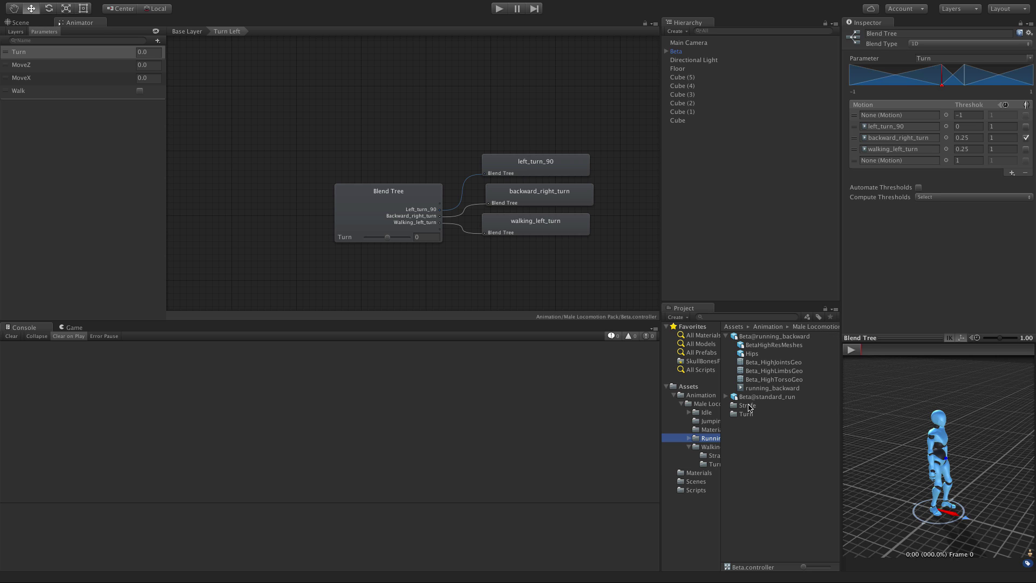
click(749, 416)
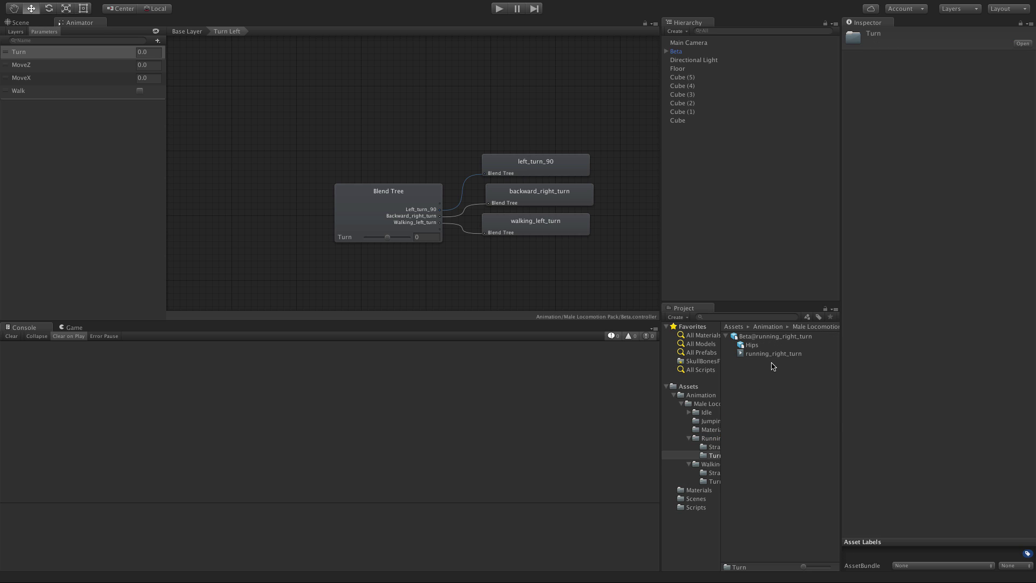
click(409, 197)
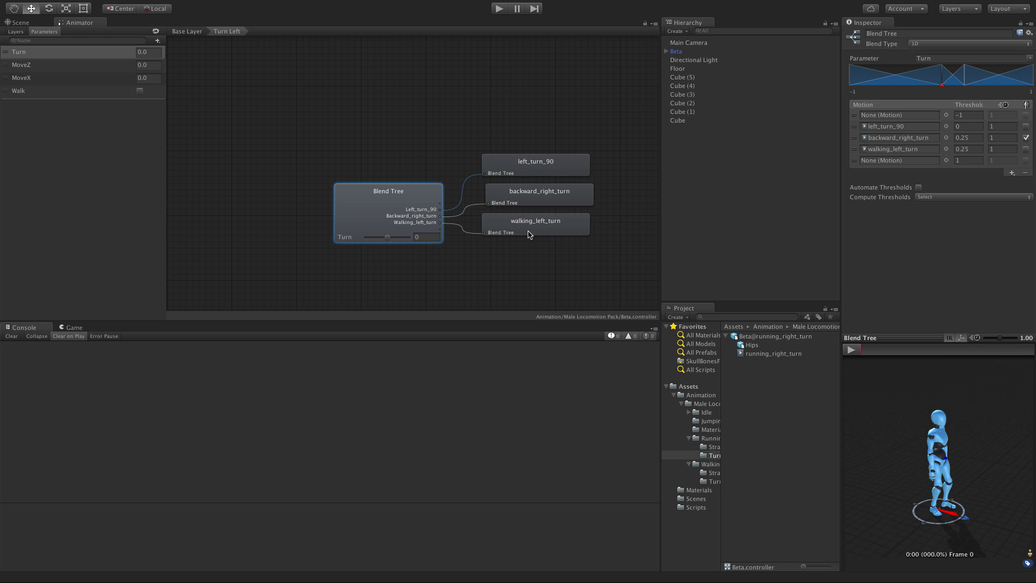
drag(747, 354, 890, 161)
click(1025, 160)
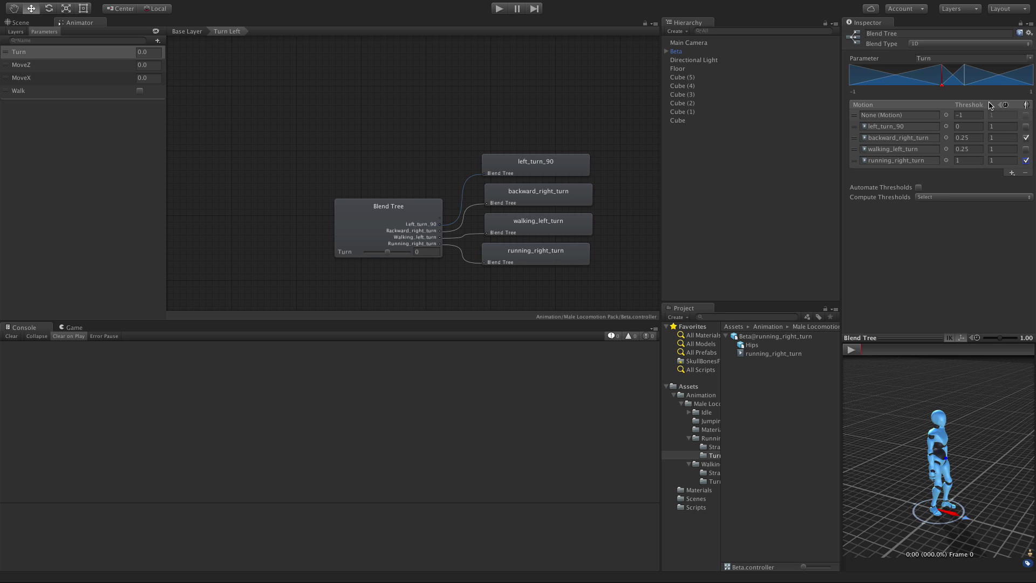
Set the threshold of the backward_right_turn motion to -0.25
click(966, 138)
key(Left)
key(Tab)
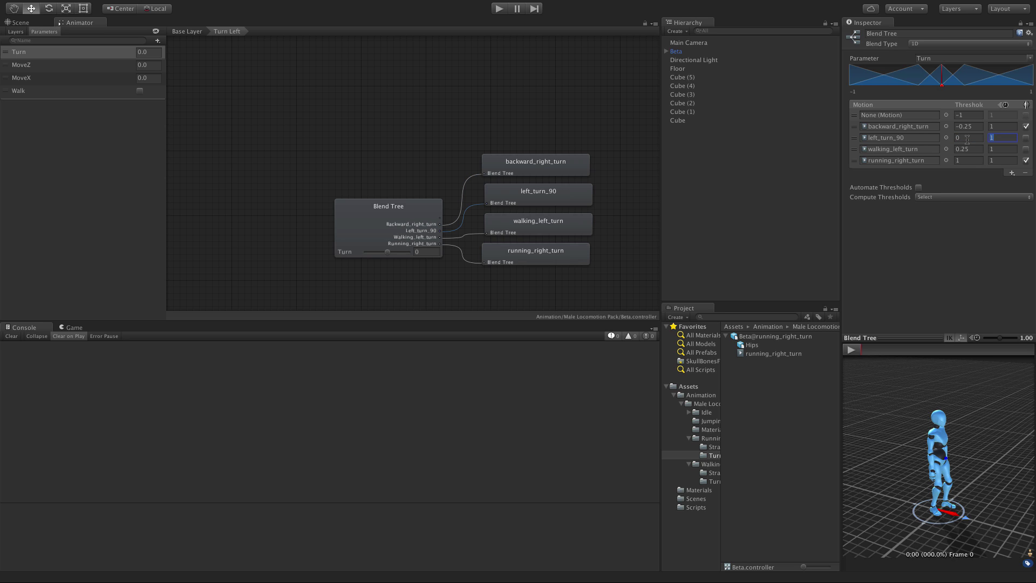
click(953, 238)
Run the game in the Scene view to test the character's movement, stop it, and return to the Animator
click(21, 22)
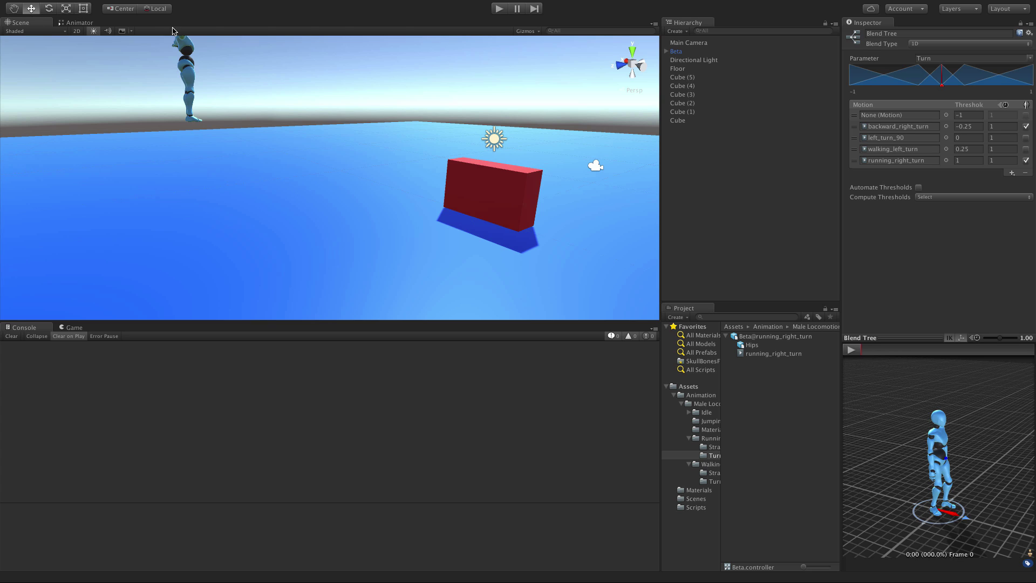
click(497, 9)
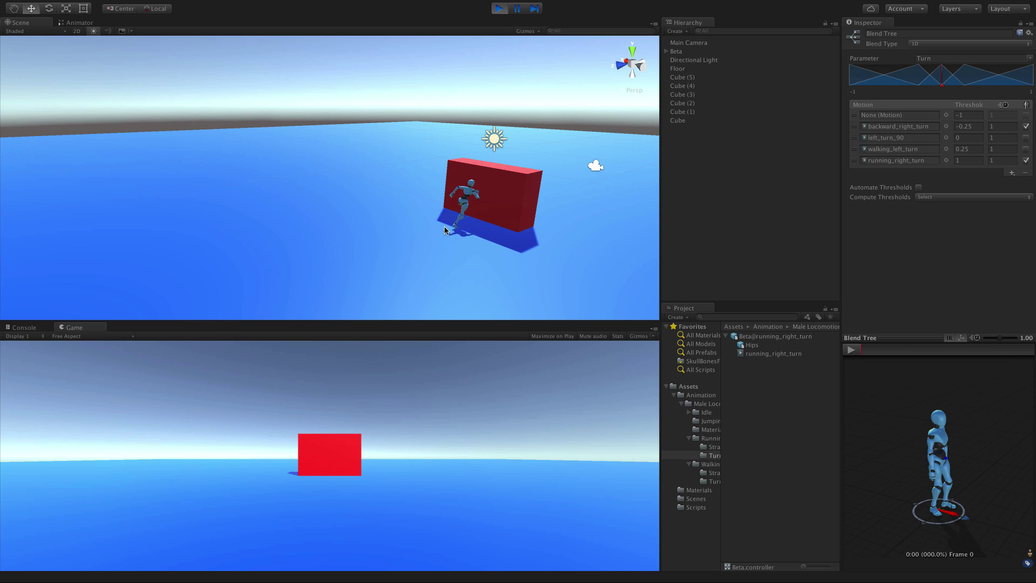
click(498, 9)
click(78, 22)
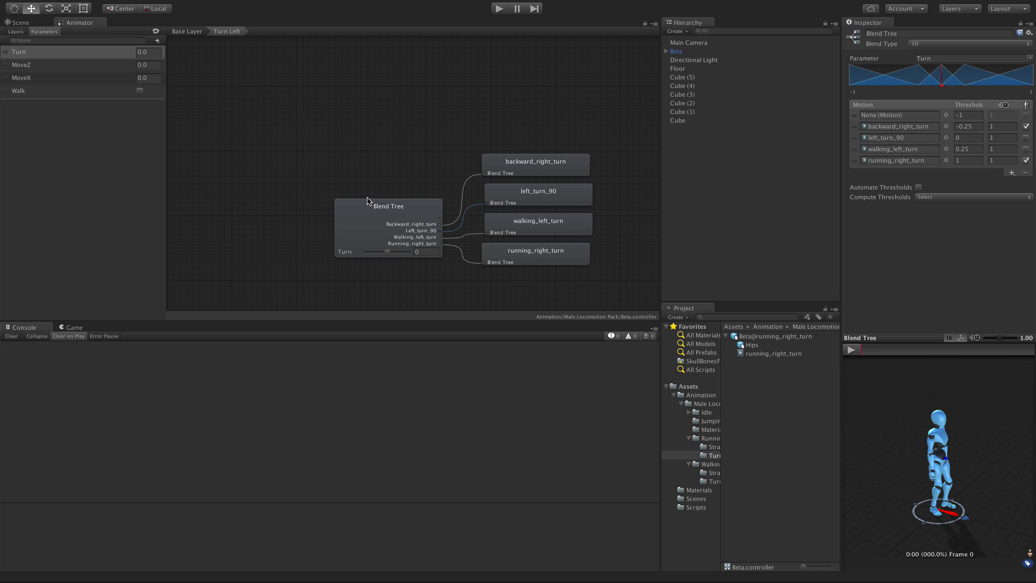
Return to the base layer and enable Foot IK on the Turn Left state
click(197, 32)
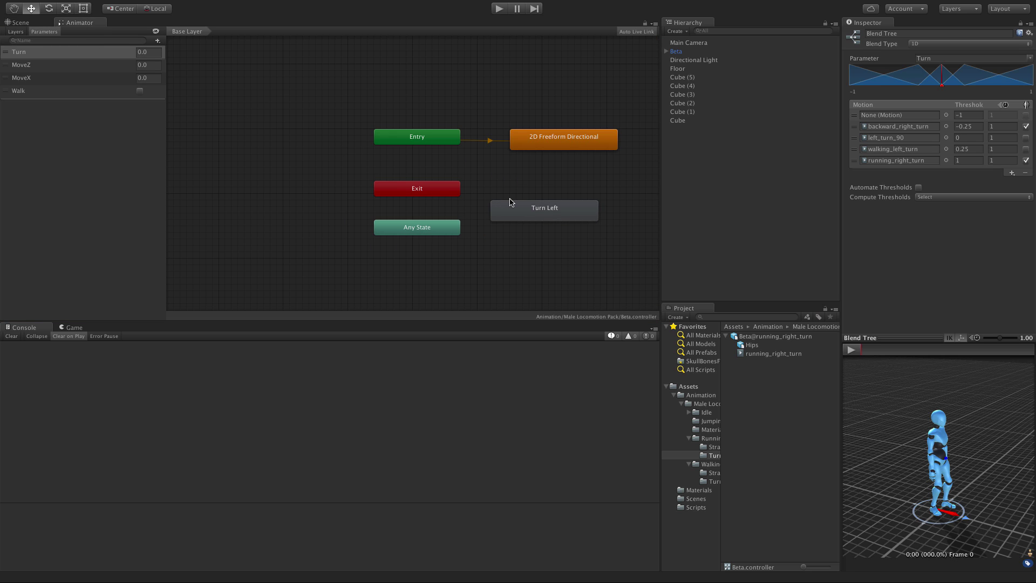
click(565, 215)
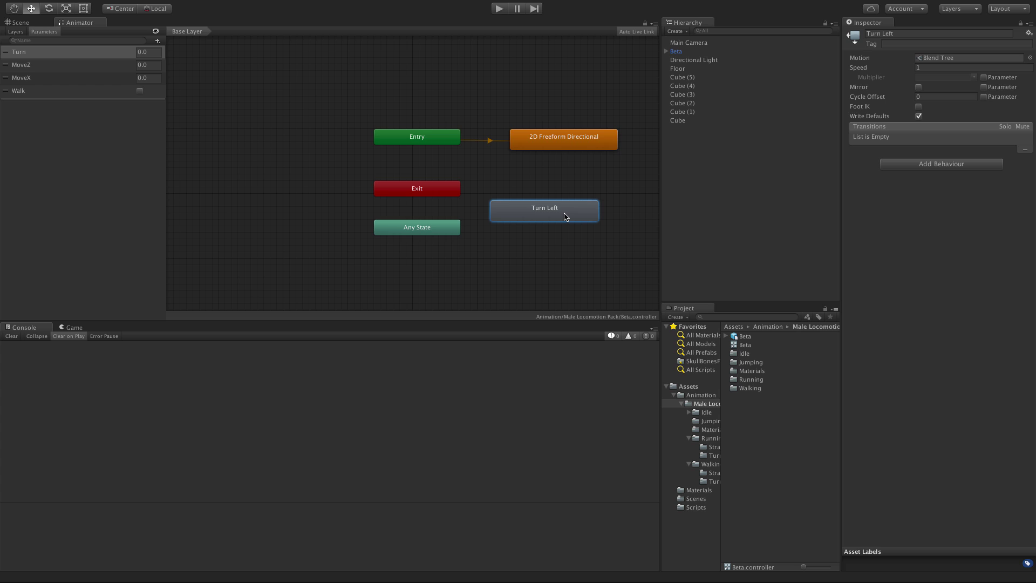
click(919, 108)
Create transitions in both directions between the 2D Freeform Directional and Turn Left states
click(589, 139)
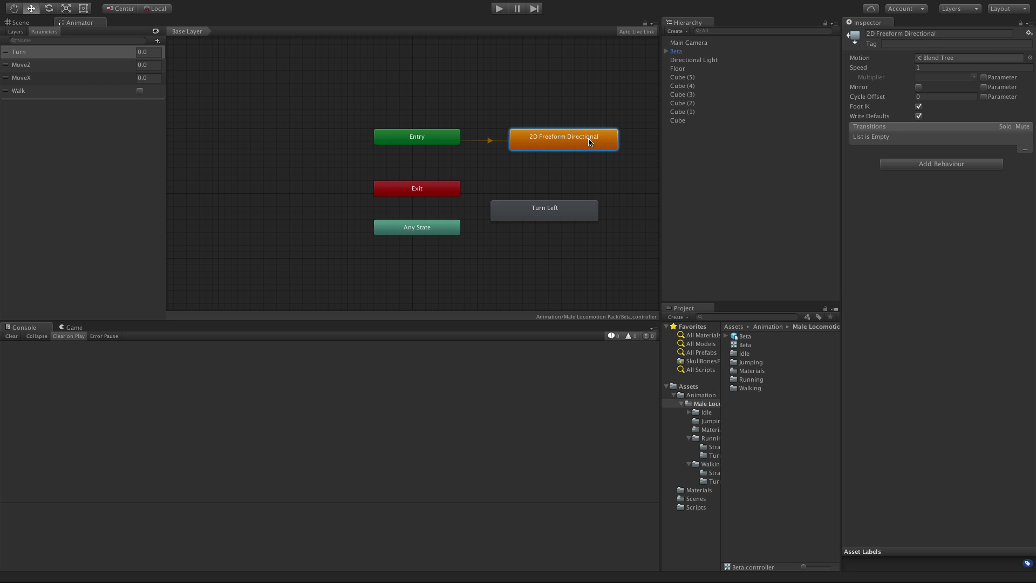
right_click(589, 138)
click(609, 146)
click(539, 206)
right_click(539, 204)
click(546, 139)
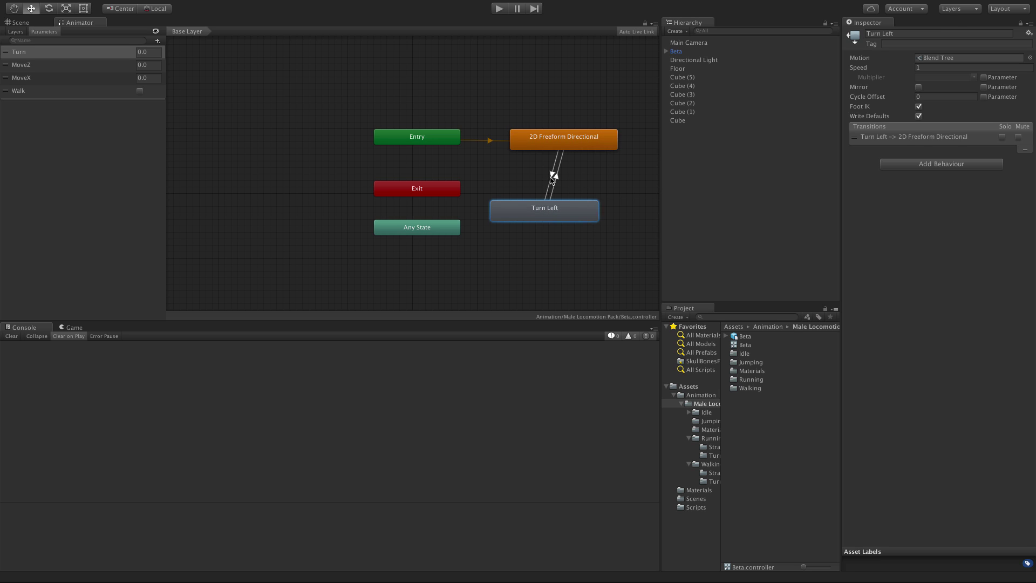
Disable exit time on the 2D Freeform Directional to Turn Left transition and add the condition Turn Less 0.1
click(552, 179)
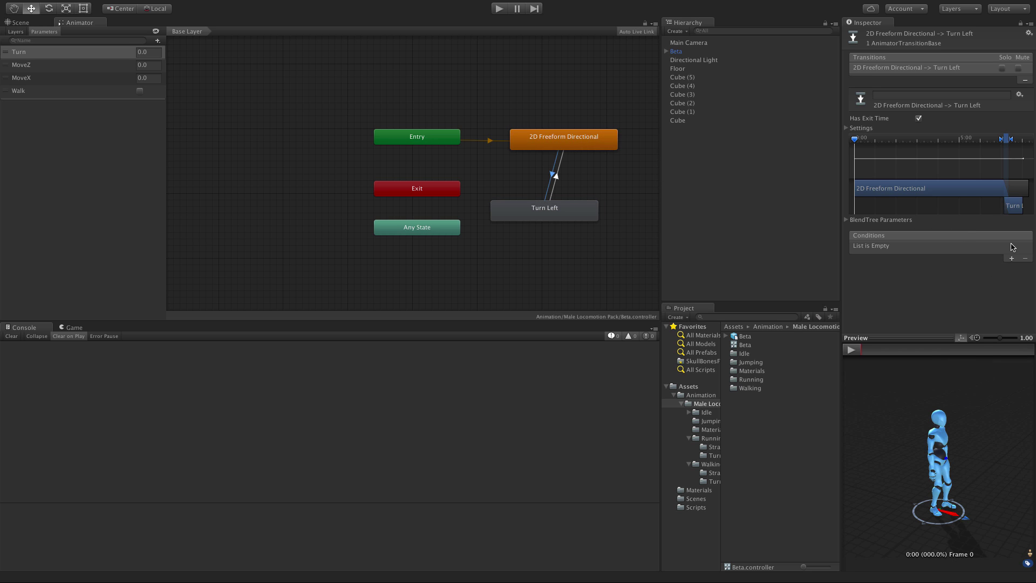
click(918, 118)
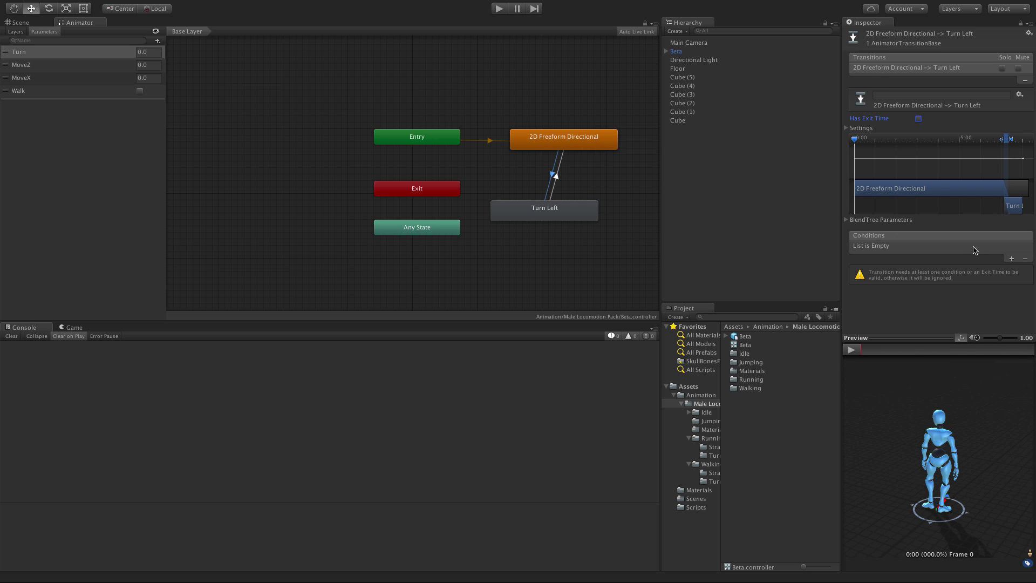
click(1012, 258)
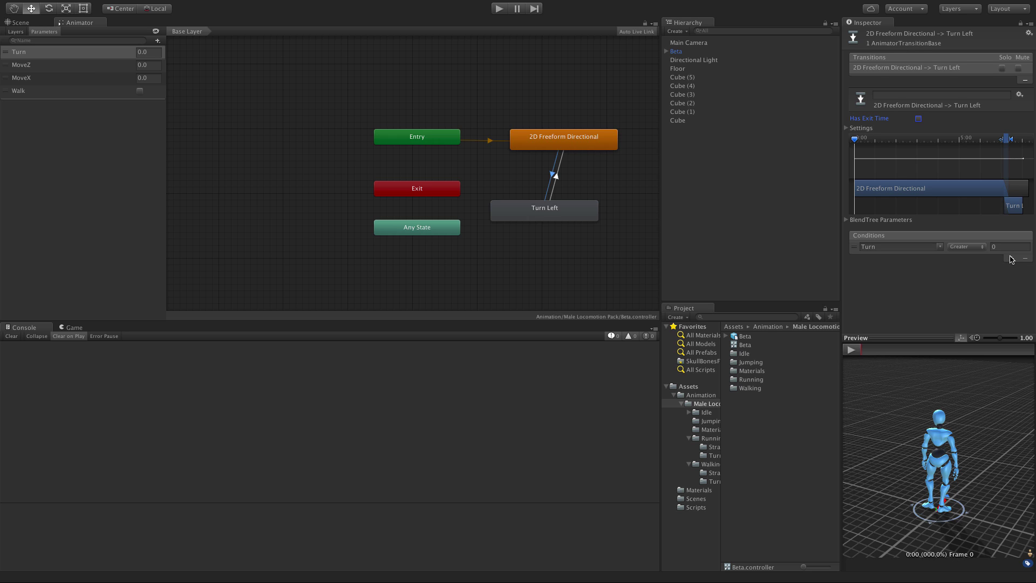
click(970, 247)
click(969, 256)
click(1006, 246)
Add the condition Turn Greater 0.1 to the Turn Left to 2D Freeform Directional transition and disable its exit time
click(551, 168)
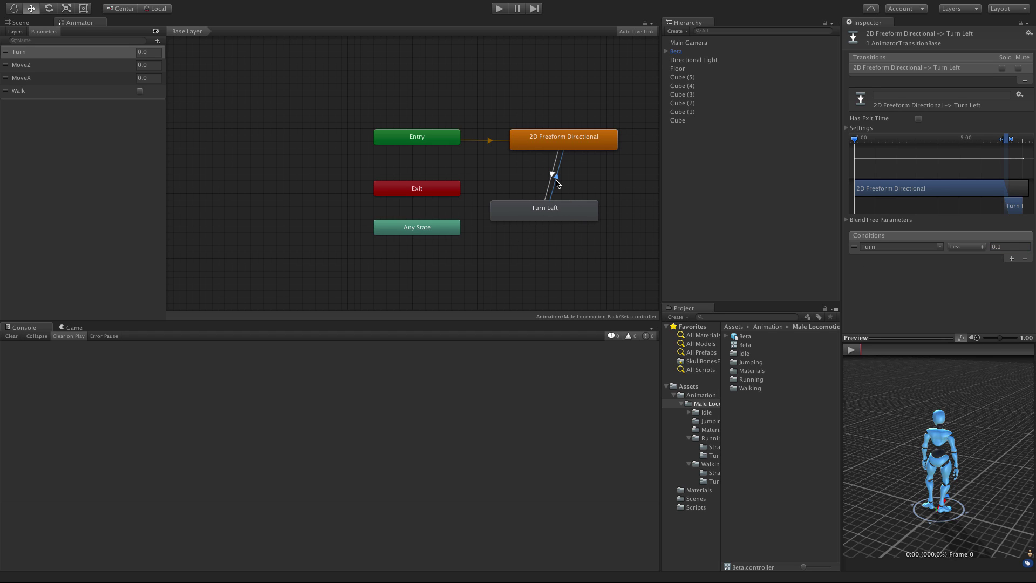
click(1012, 259)
click(1002, 247)
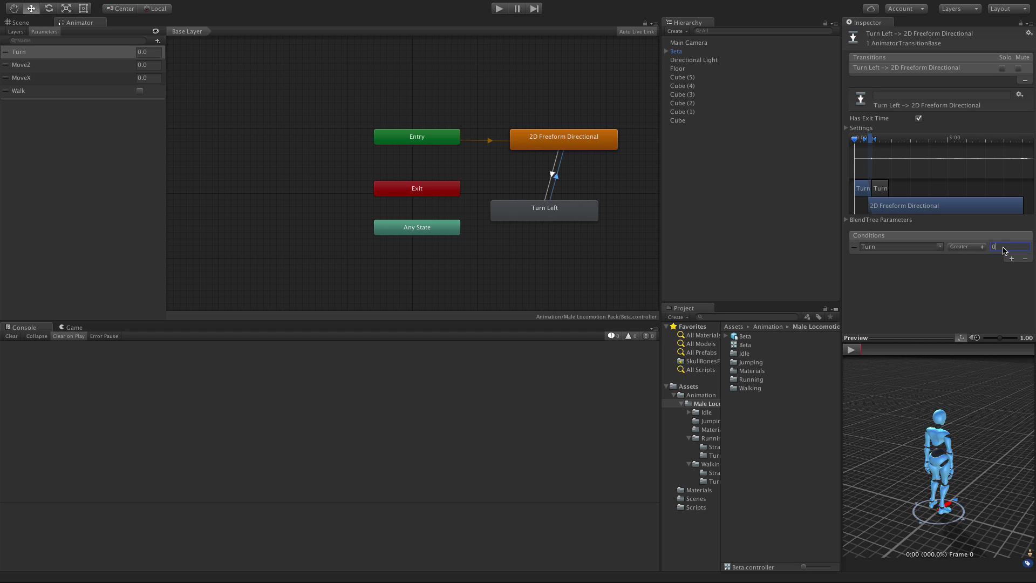
text(0.1)
click(918, 118)
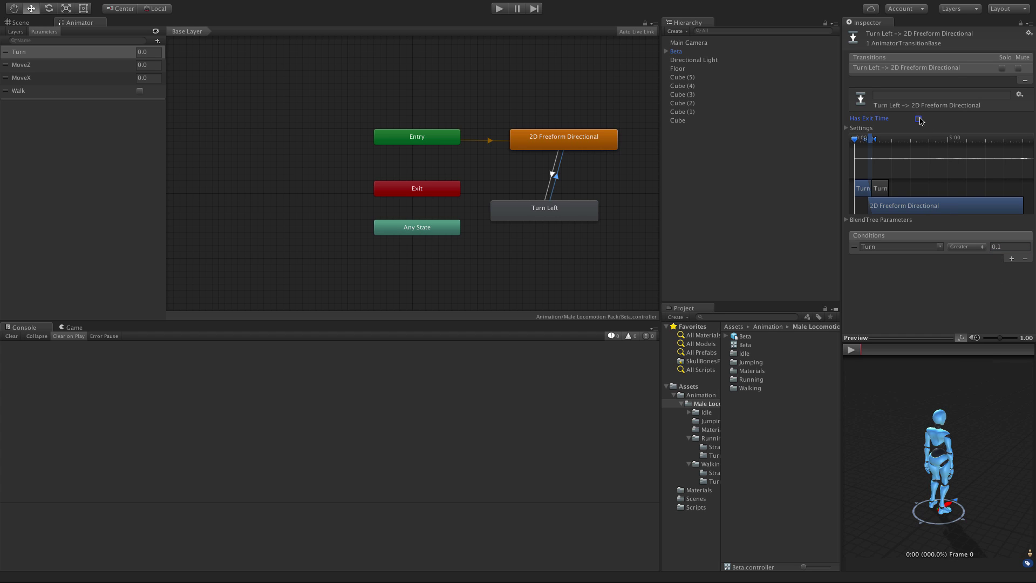
Set the blend parameter of the Turn Left blend tree to MoveZ
double_click(574, 216)
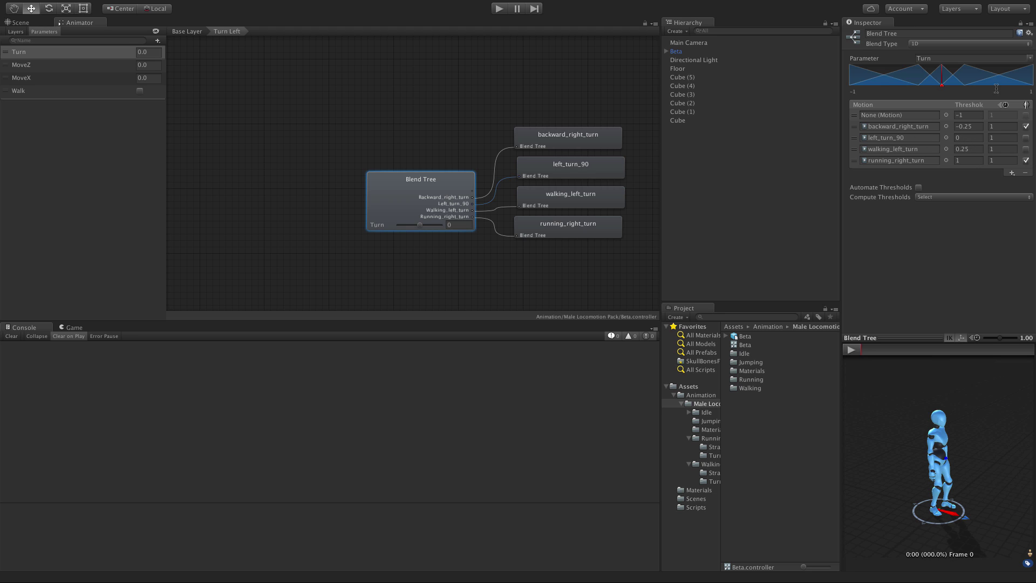
click(1029, 59)
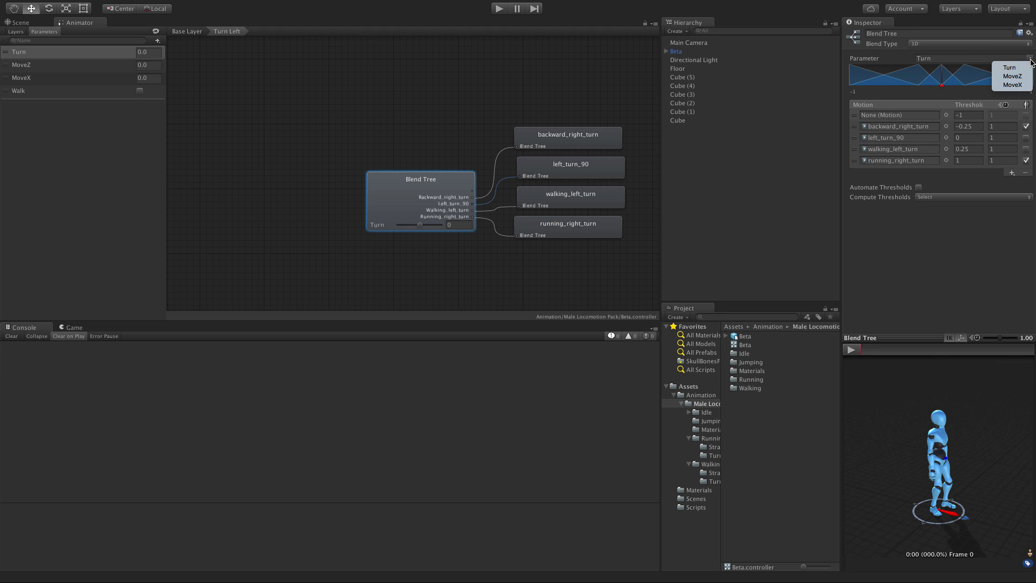
click(1012, 76)
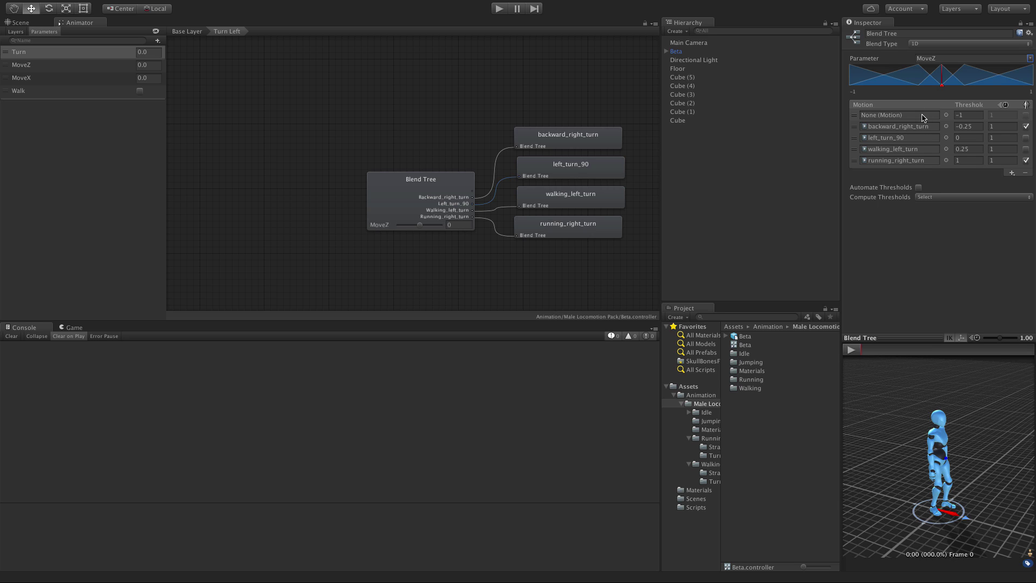
Assign the running_right_turn clip from the Running/Turn folder to the blend tree's empty first motion
double_click(749, 379)
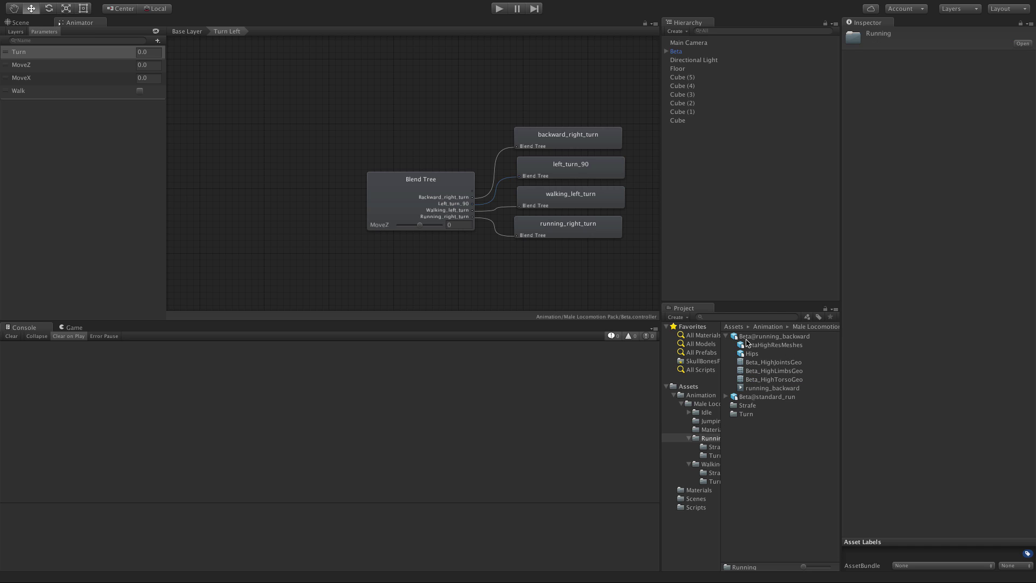
click(726, 337)
double_click(744, 362)
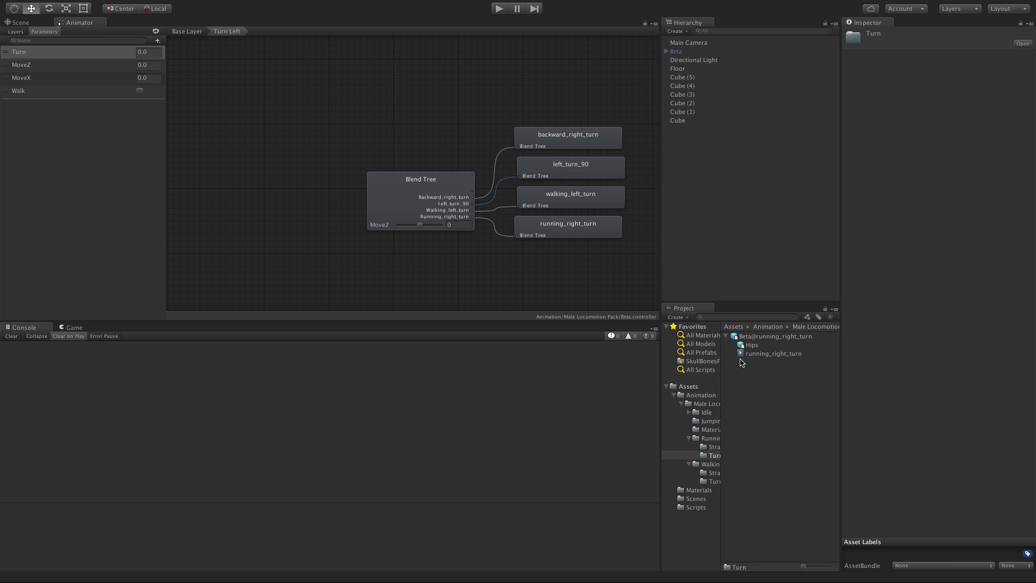
click(470, 192)
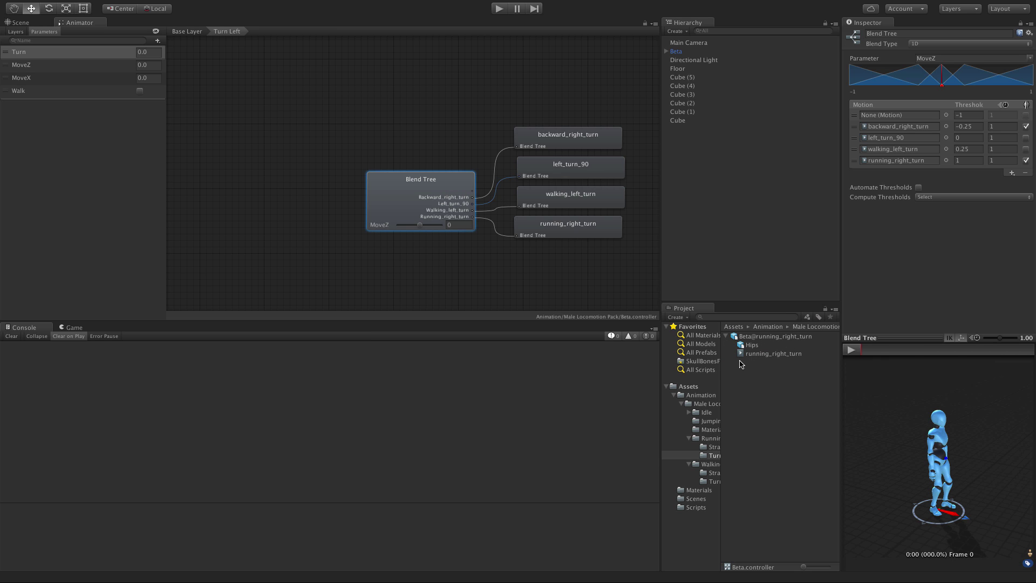
drag(744, 354, 906, 116)
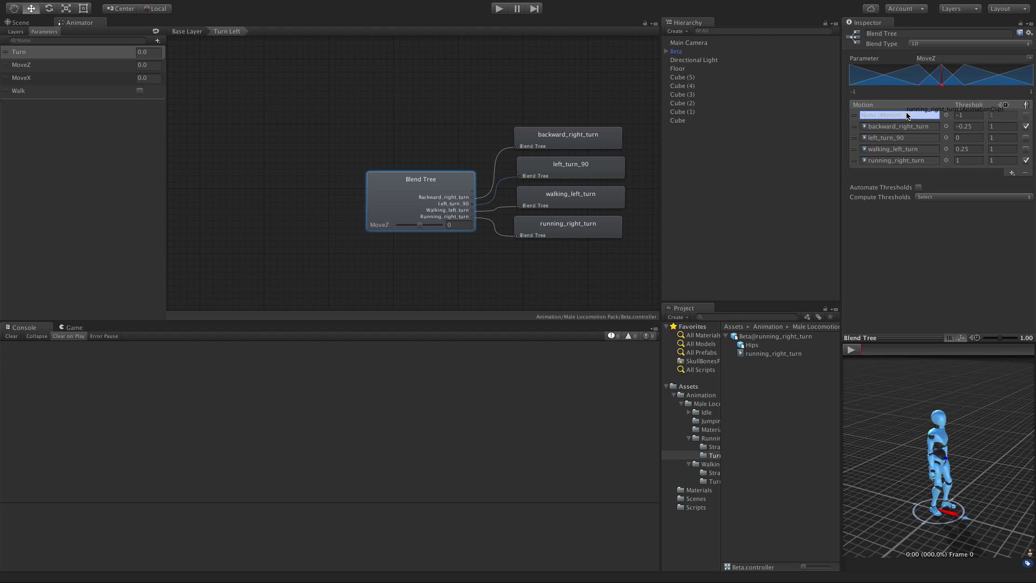
drag(906, 116, 906, 115)
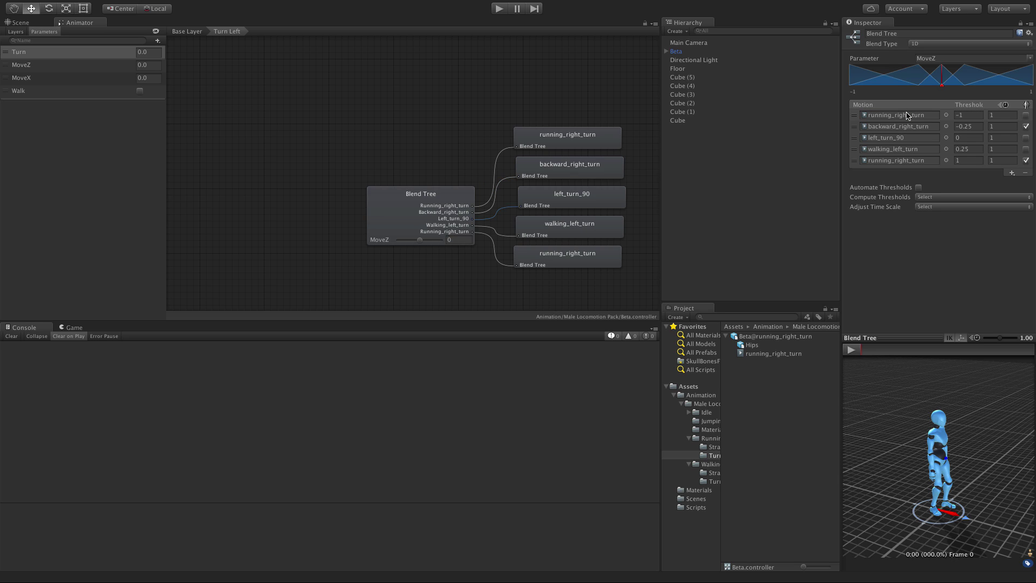
Set the speed of the blend tree's first running_right_turn motion to -1 and mirror it
click(1010, 115)
text(-1)
key(Tab)
Run the game in the Scene view to check the character's turning, and stop it
click(30, 23)
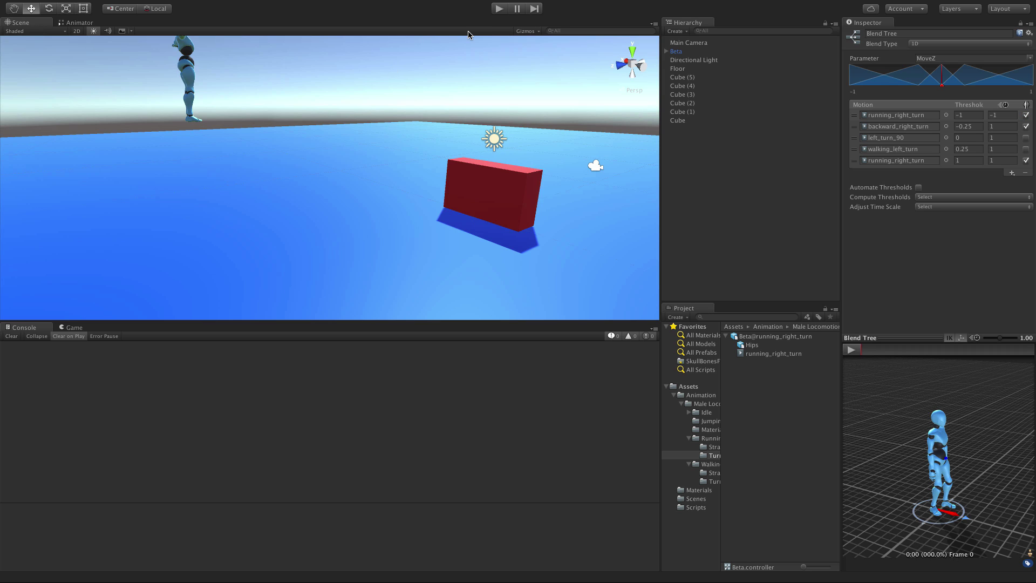
click(499, 10)
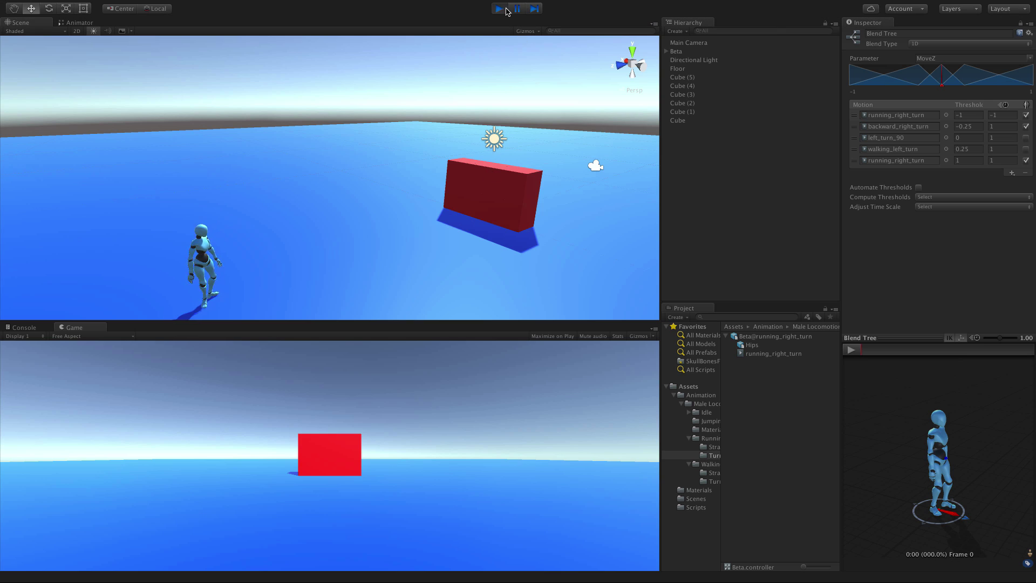
click(507, 10)
Change the Turn Less condition on the 2D Freeform Directional to Turn Left transition to -0.1
click(76, 24)
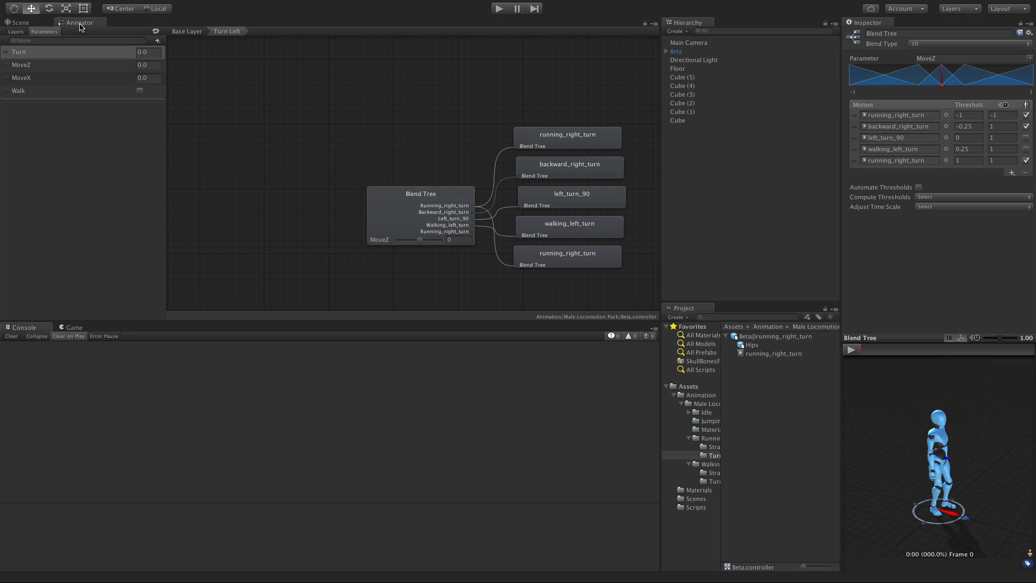
click(185, 32)
click(548, 180)
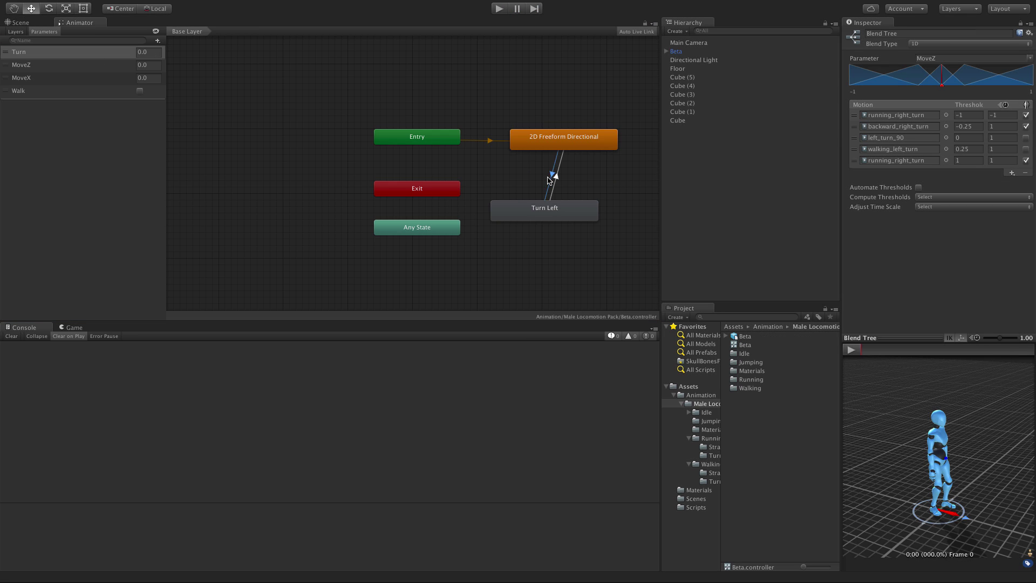
click(1009, 247)
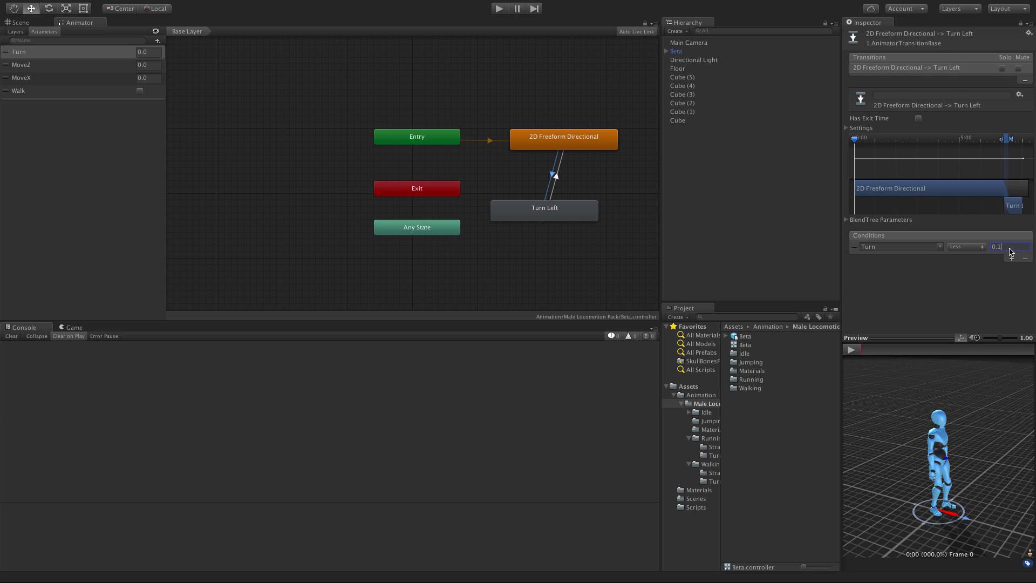
text(-)
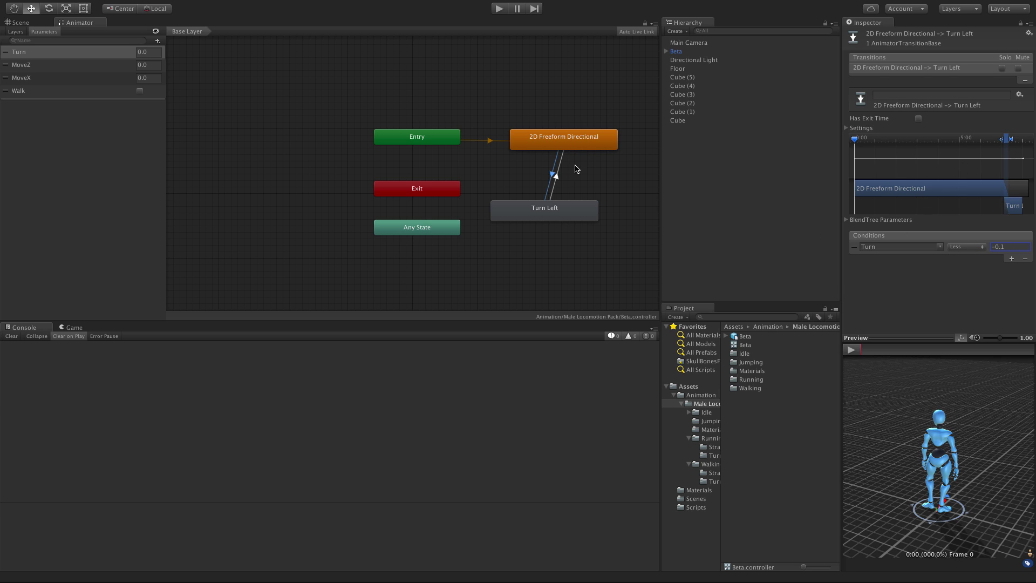
click(558, 178)
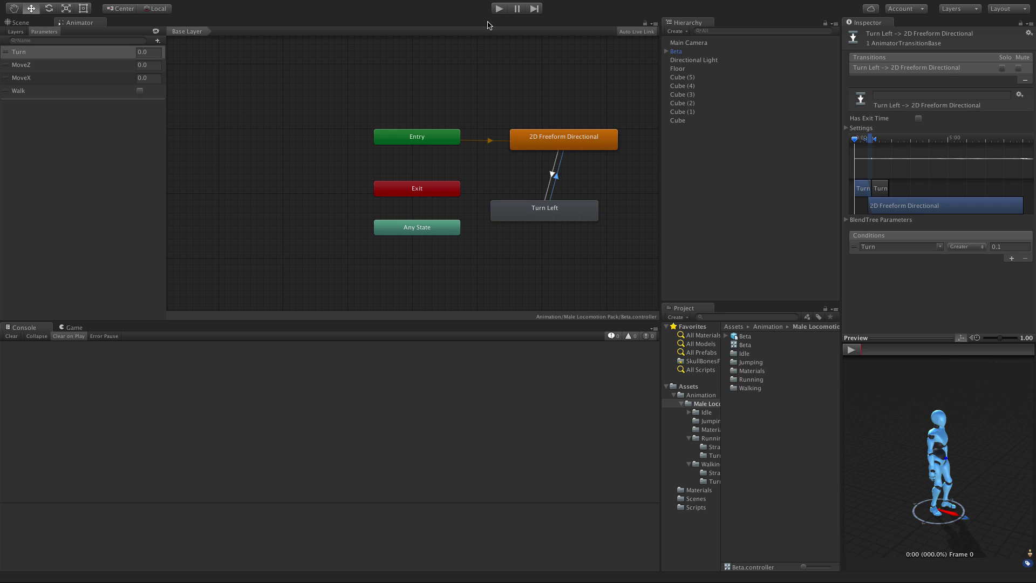
Run the game in the Scene view, test turning and moving the character forward, and stop it
click(499, 9)
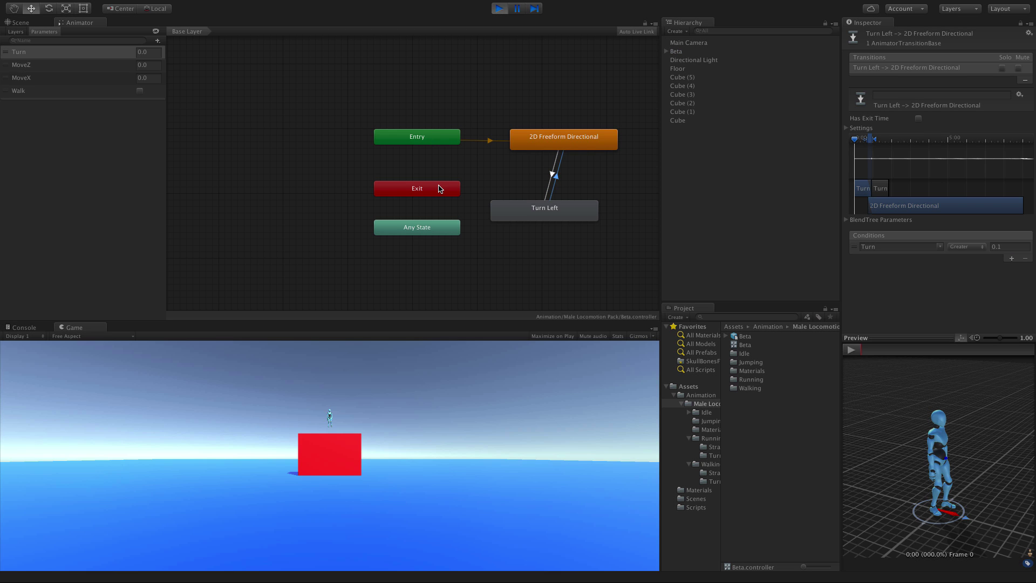
click(20, 23)
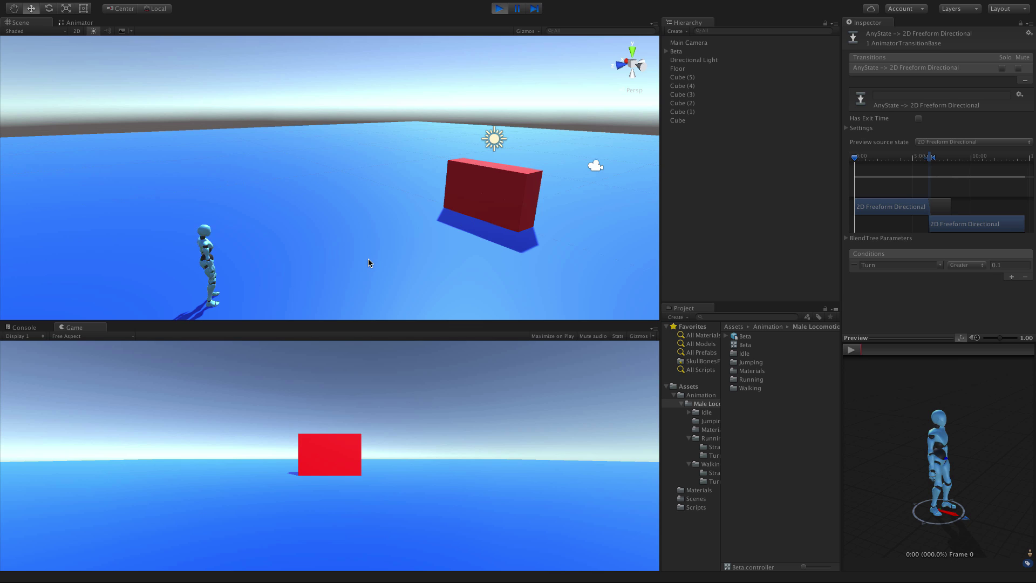
click(354, 413)
key(d)
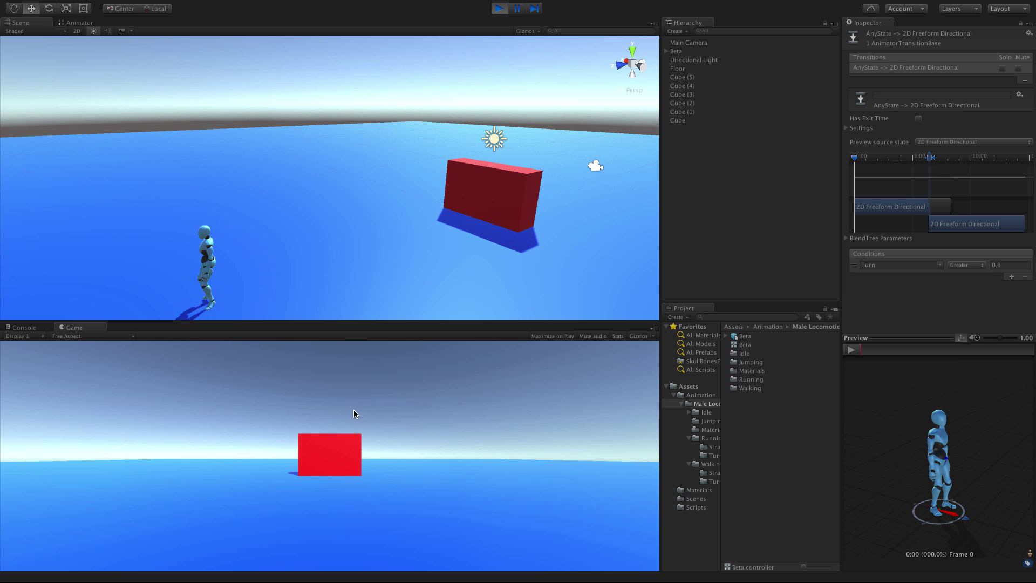
key(w)
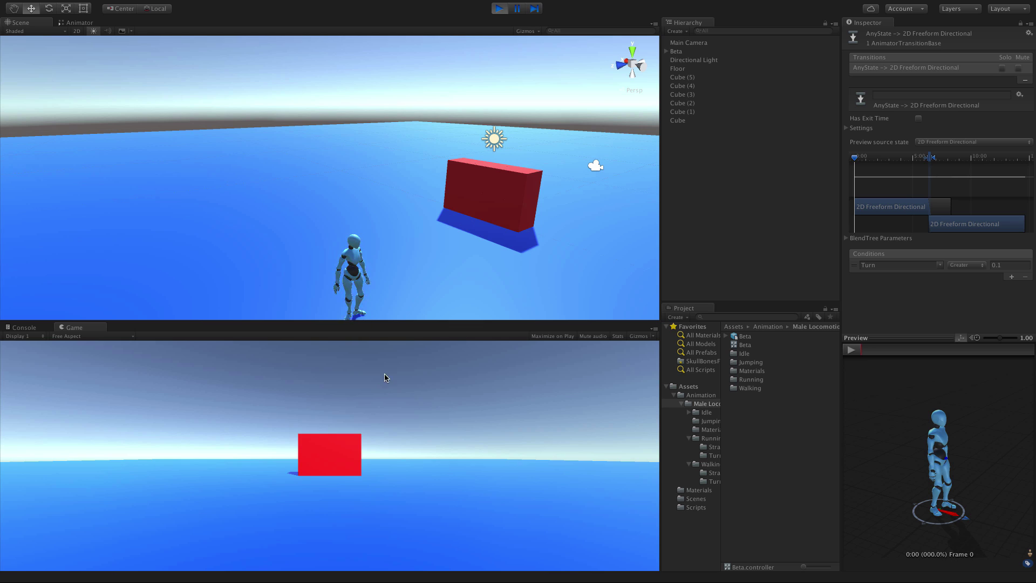
click(500, 9)
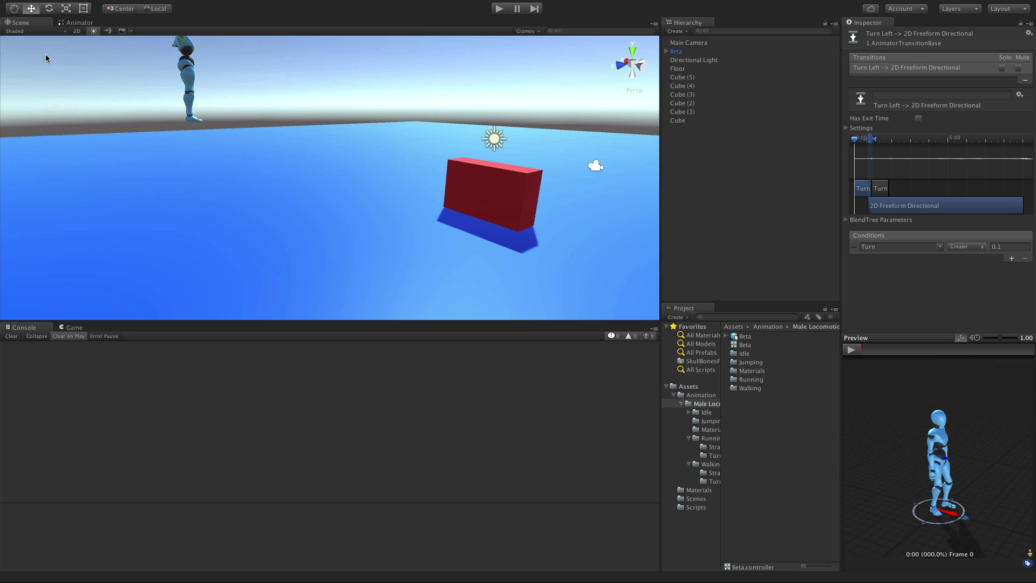
Set the Turn Greater condition on the Turn Left to 2D Freeform Directional transition to -0.1 in the Animator
click(76, 23)
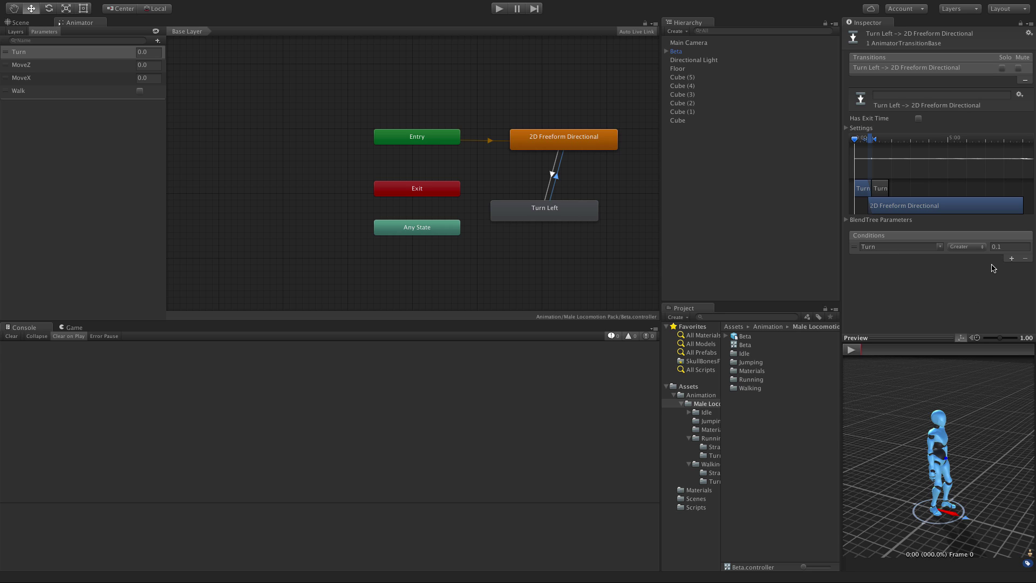
click(1009, 247)
text(-0.1)
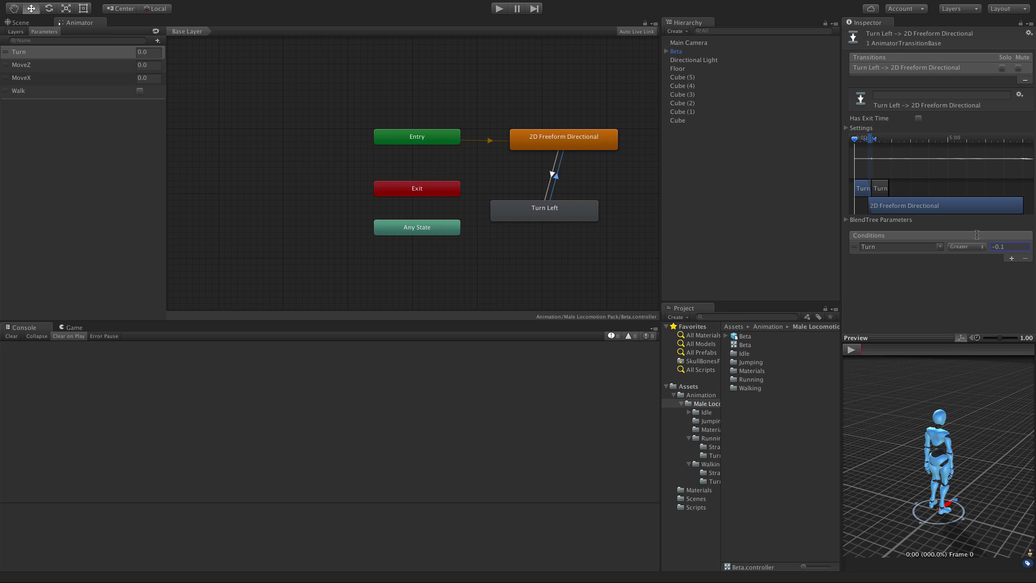
Run the game in the Scene view, test moving the character forward and turning around the cubes, and stop it
click(502, 11)
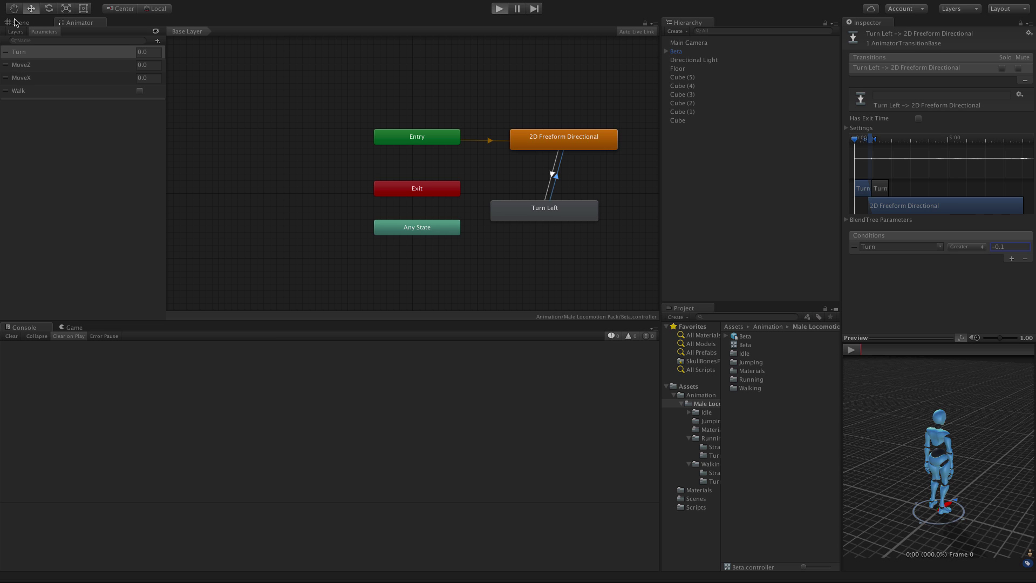
click(18, 23)
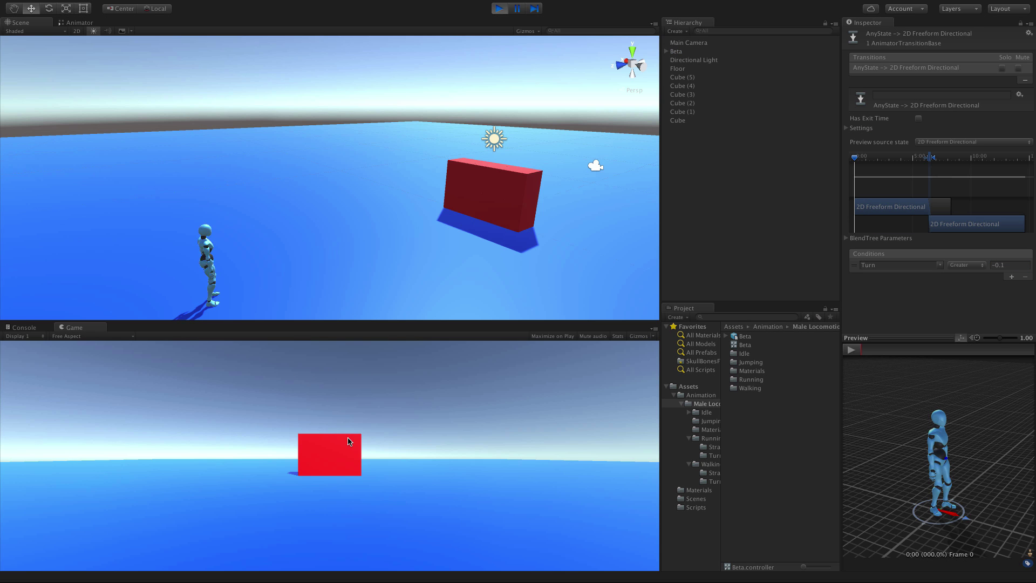
key(w)
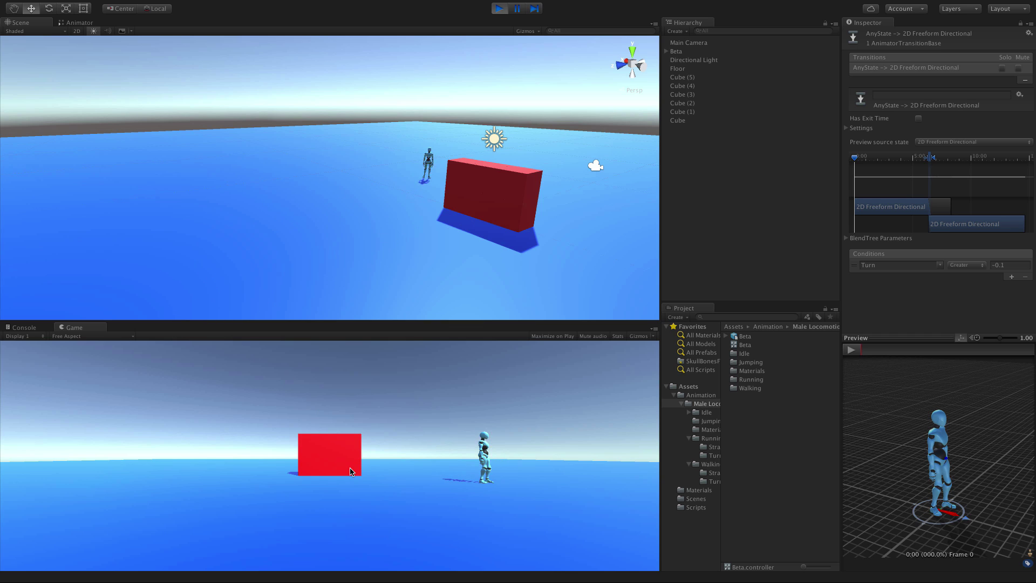
key(w)
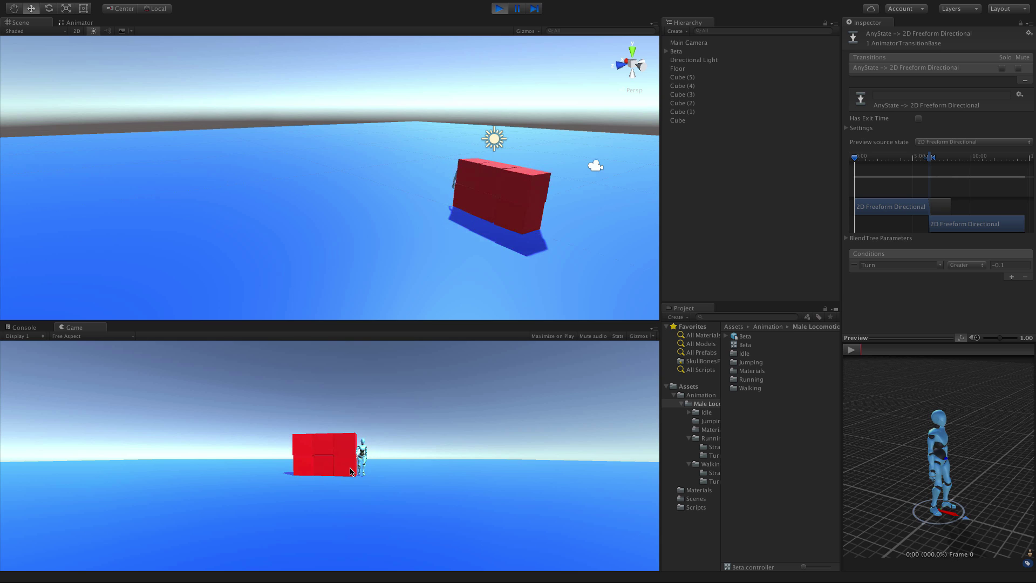
click(499, 8)
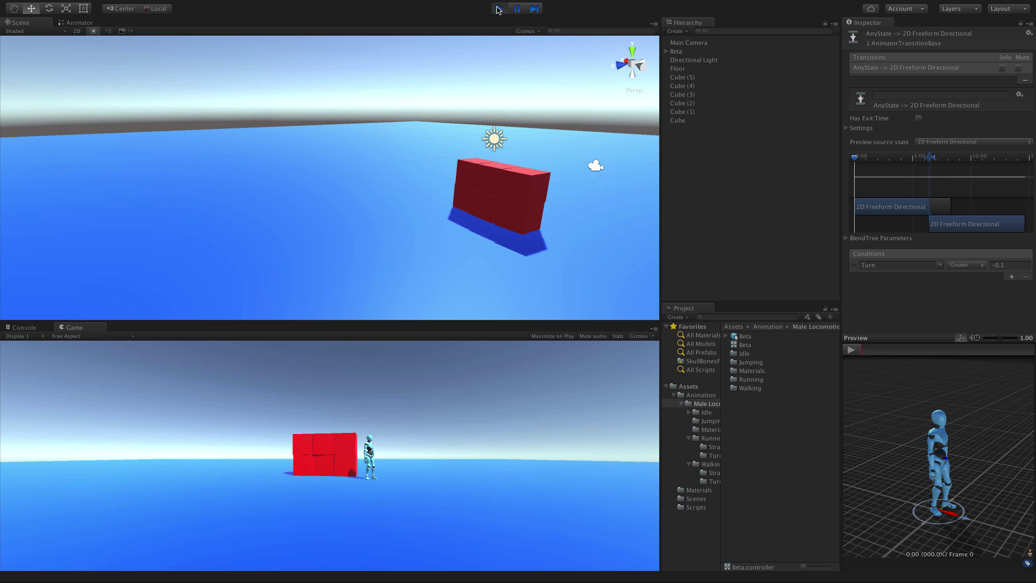
key(ctrl+Left)
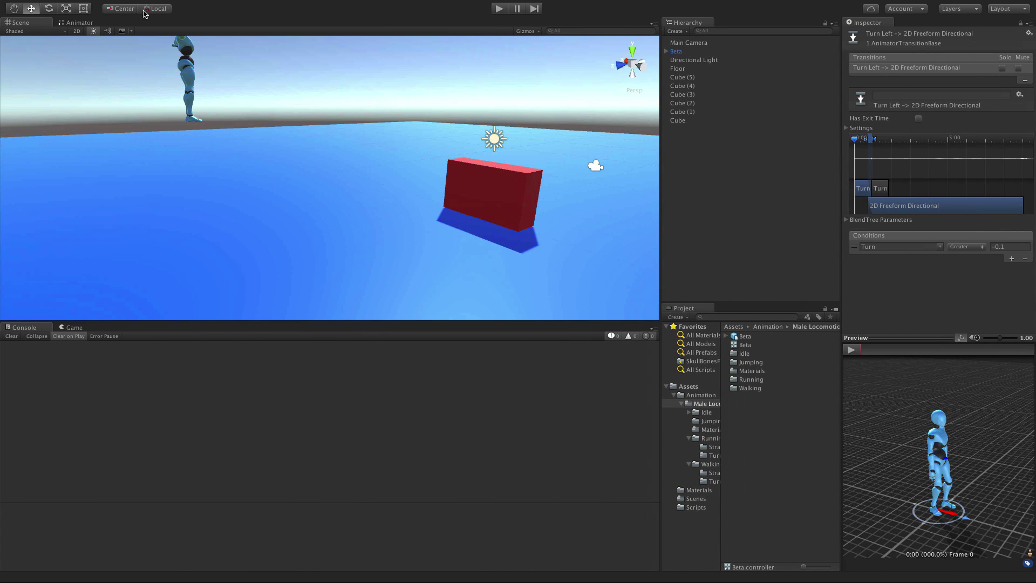
Duplicate the Turn Left state by copying and pasting it in the Animator's Base Layer
click(85, 25)
middle_drag(594, 261, 469, 229)
right_click(451, 204)
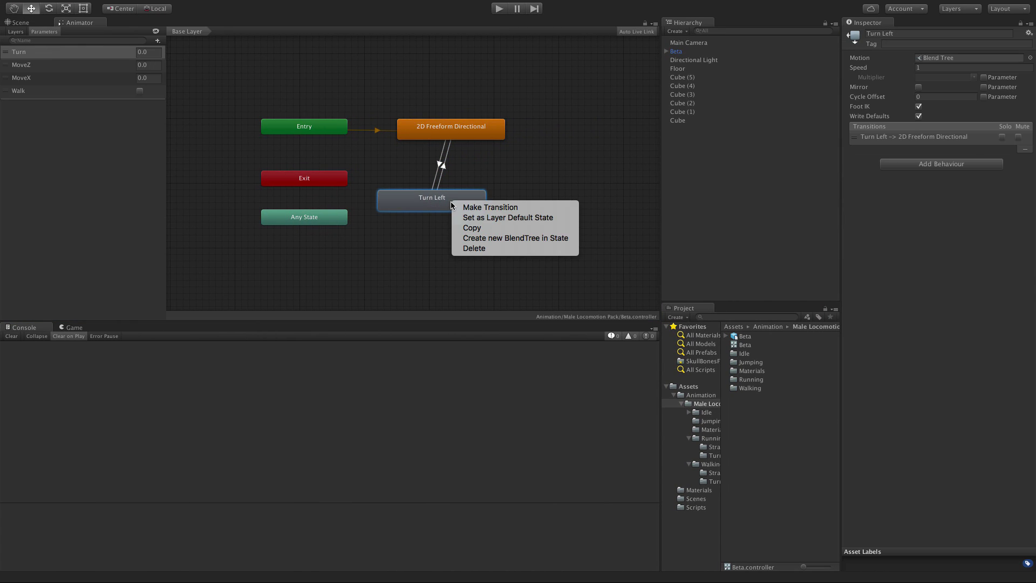
click(521, 238)
right_click(552, 221)
click(566, 239)
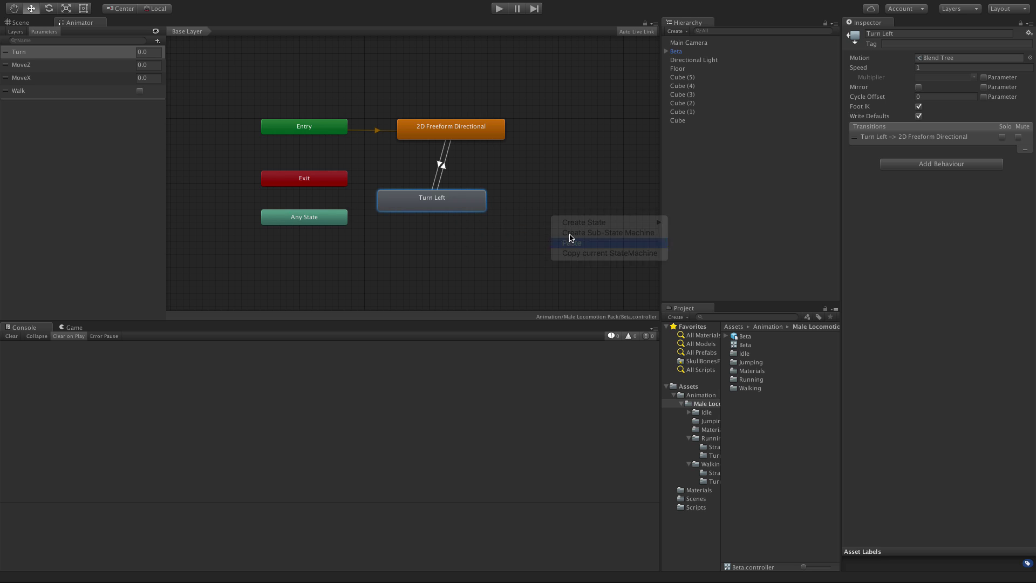
click(586, 249)
Arrange Turn Left and its copy side by side, with 2D Freeform Directional centred above them
drag(577, 231, 521, 203)
drag(461, 190, 448, 191)
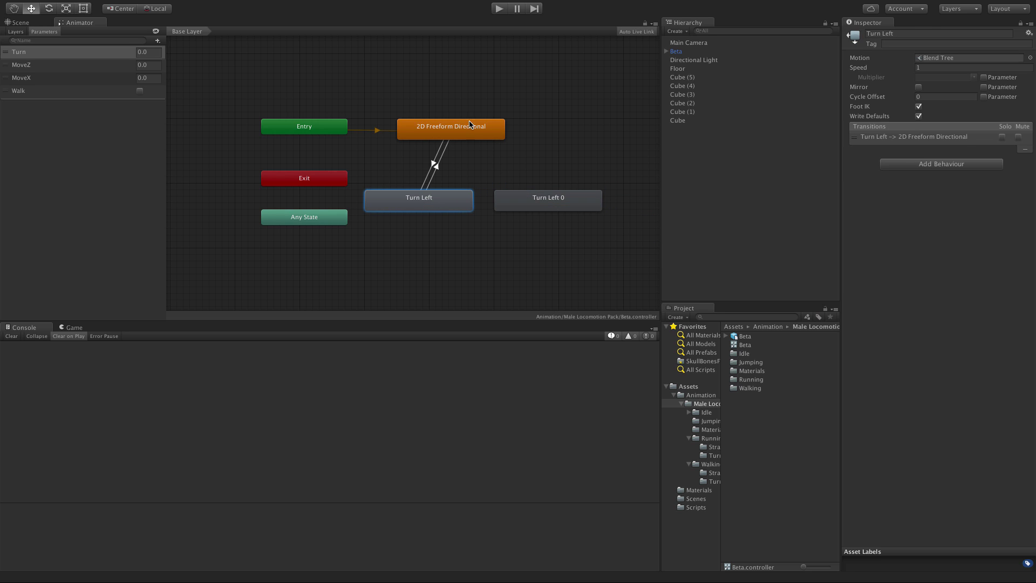
drag(474, 133, 505, 133)
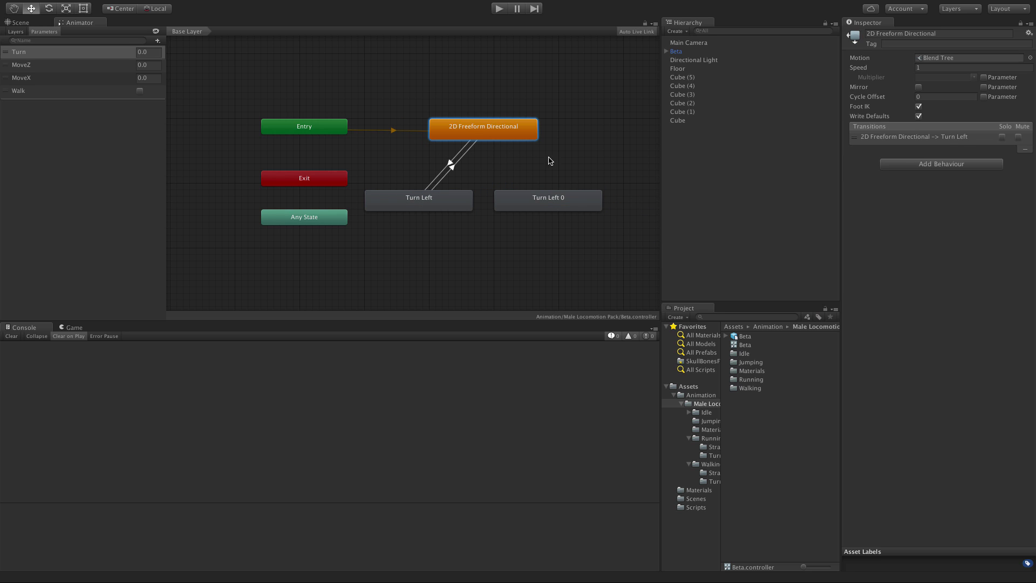
click(548, 197)
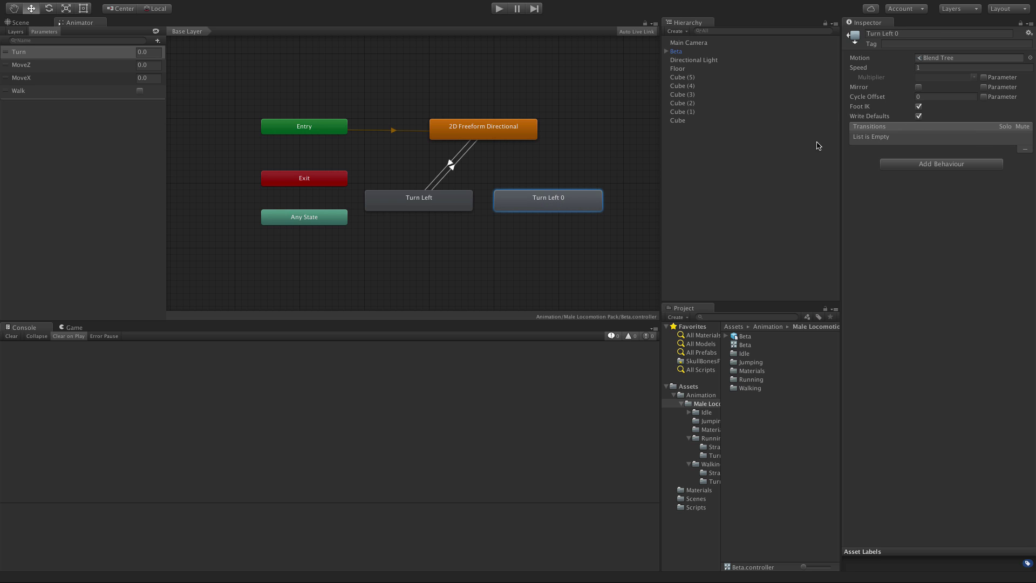
Create transitions in both directions between 2D Freeform Directional and the copied Turn Left 0 state
right_click(521, 125)
click(543, 133)
click(544, 193)
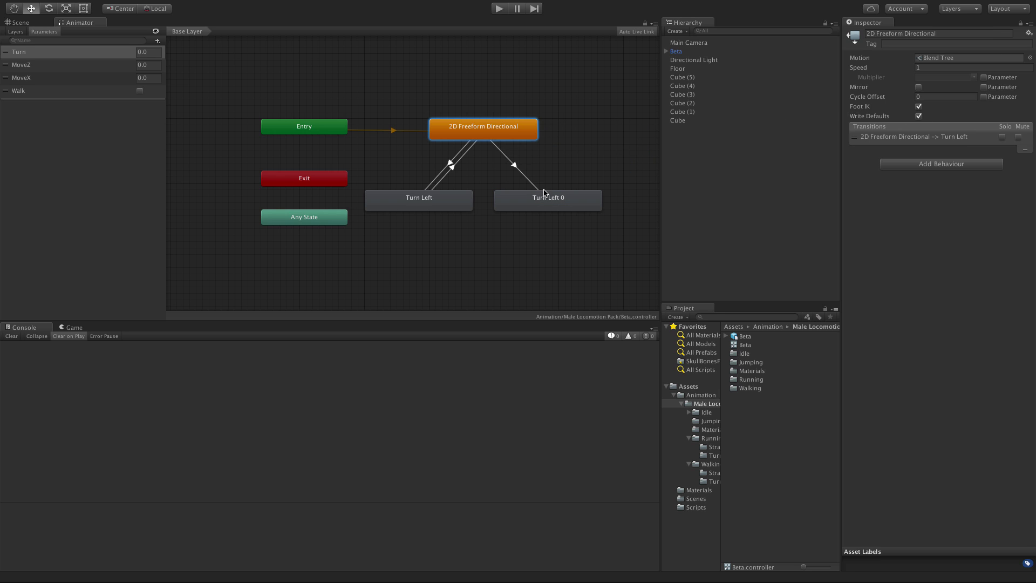
right_click(545, 204)
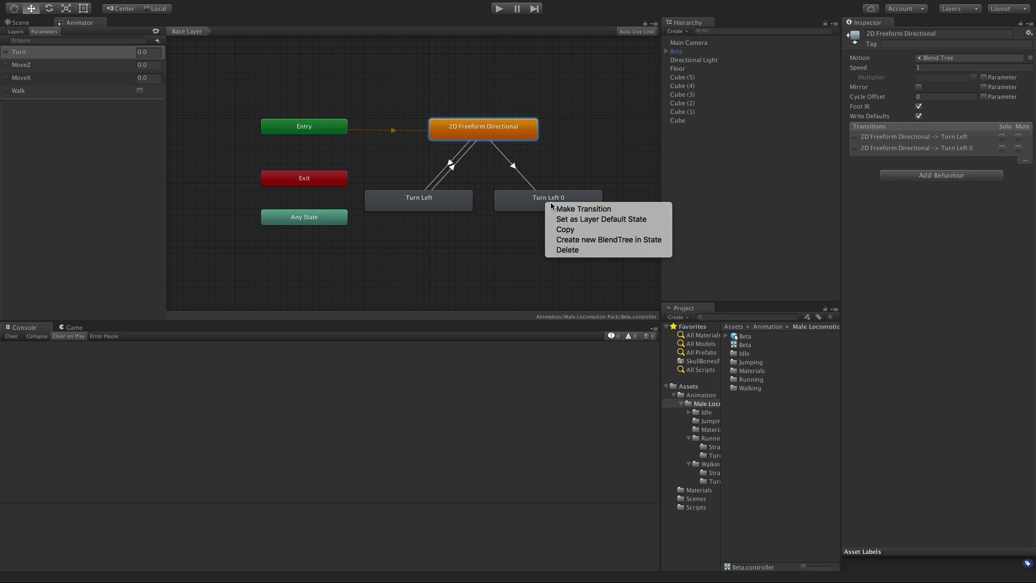
click(573, 205)
click(526, 136)
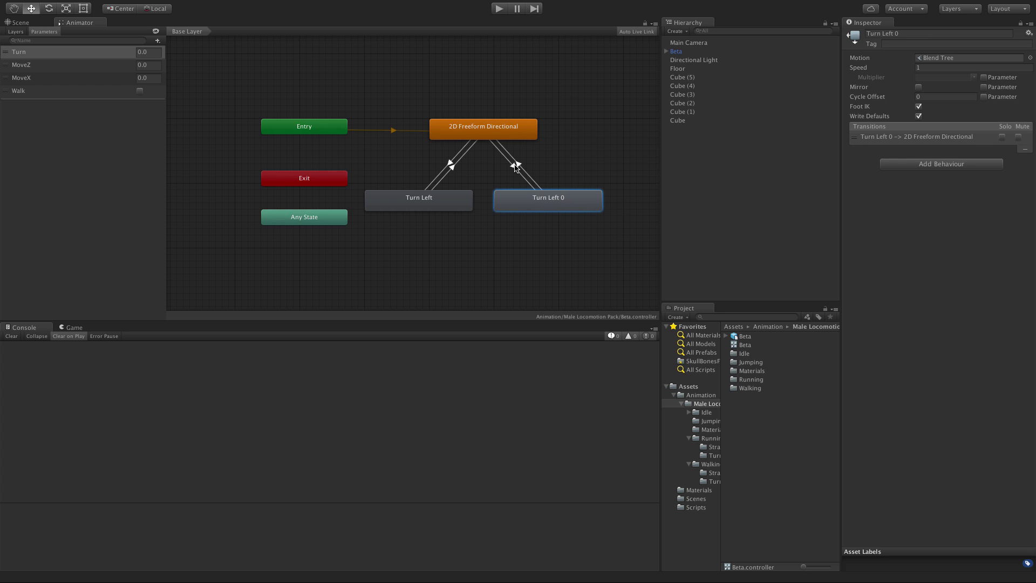
Add a Turn Greater 0.1 condition to the 2D Freeform Directional to Turn Left 0 transition
click(515, 167)
click(1011, 258)
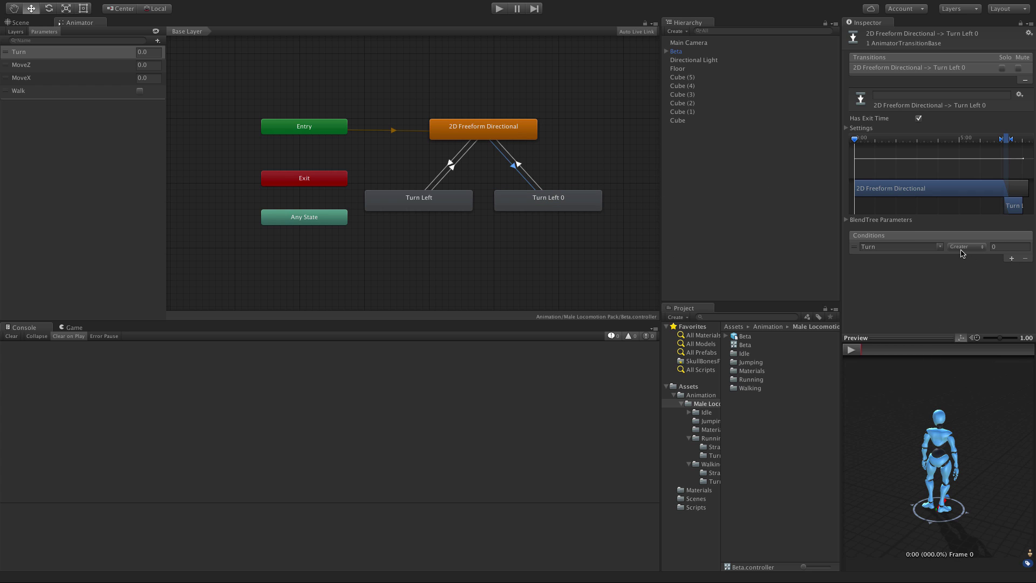
click(1010, 247)
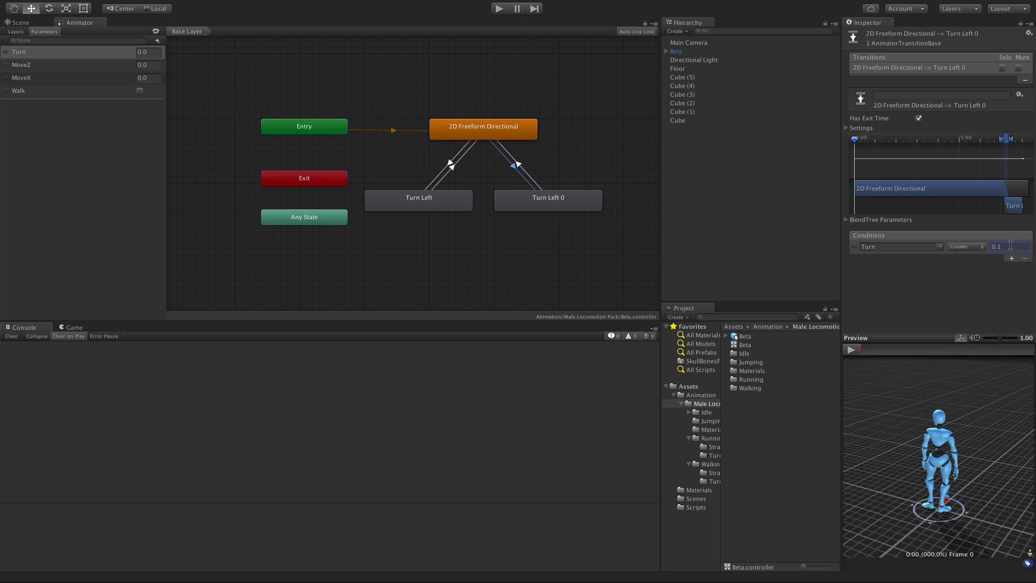
Add a Turn Less 0.1 condition to the Turn Left 0 to 2D Freeform Directional transition
click(517, 163)
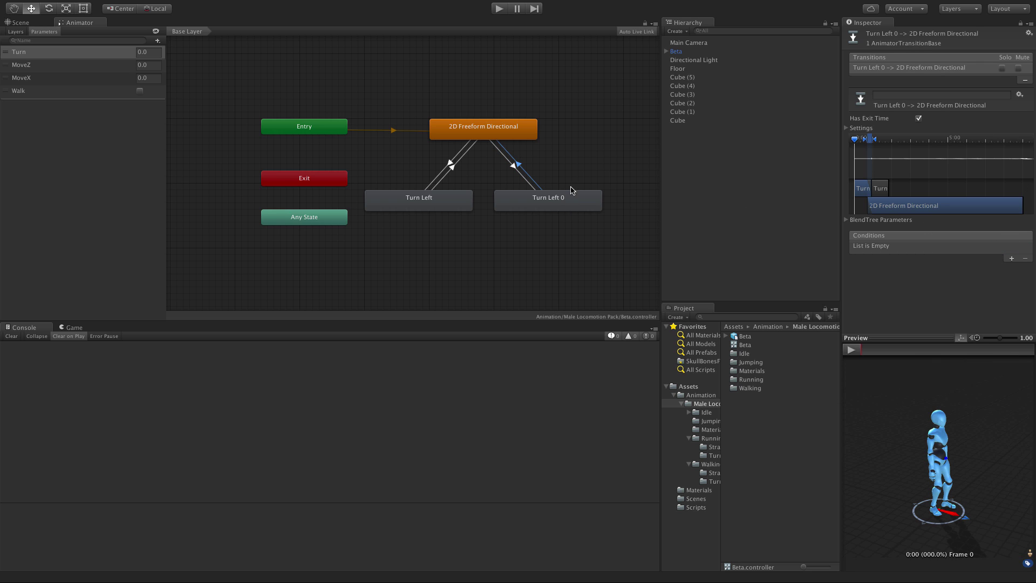
click(1012, 259)
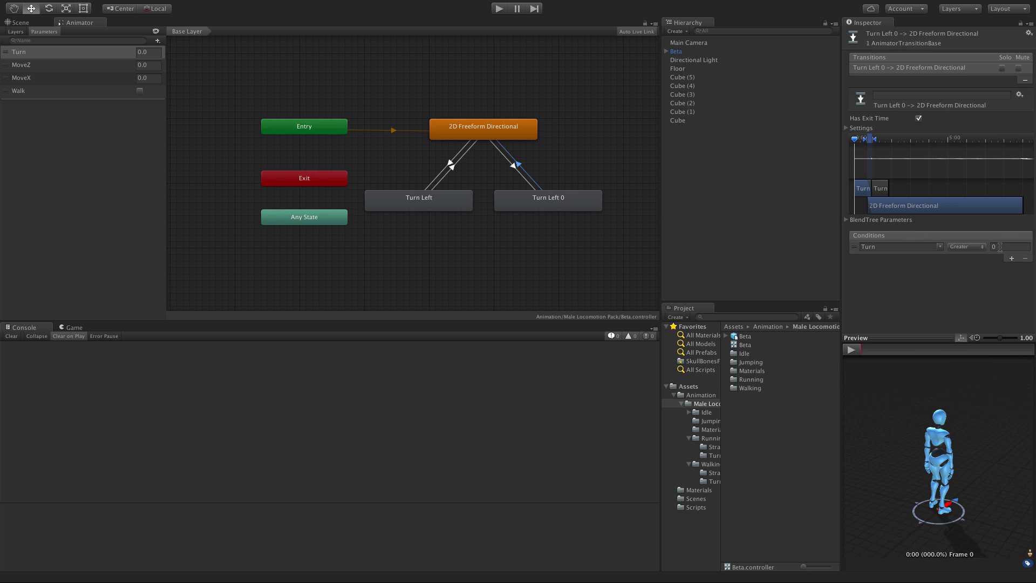
click(966, 247)
click(963, 257)
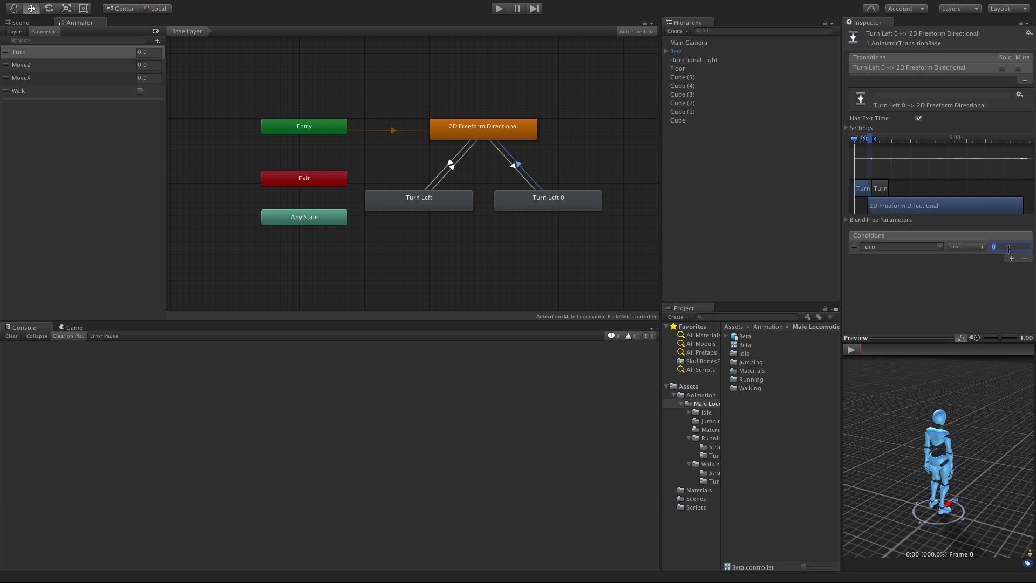
Rename the Turn Left 0 state as Right Turn
click(533, 208)
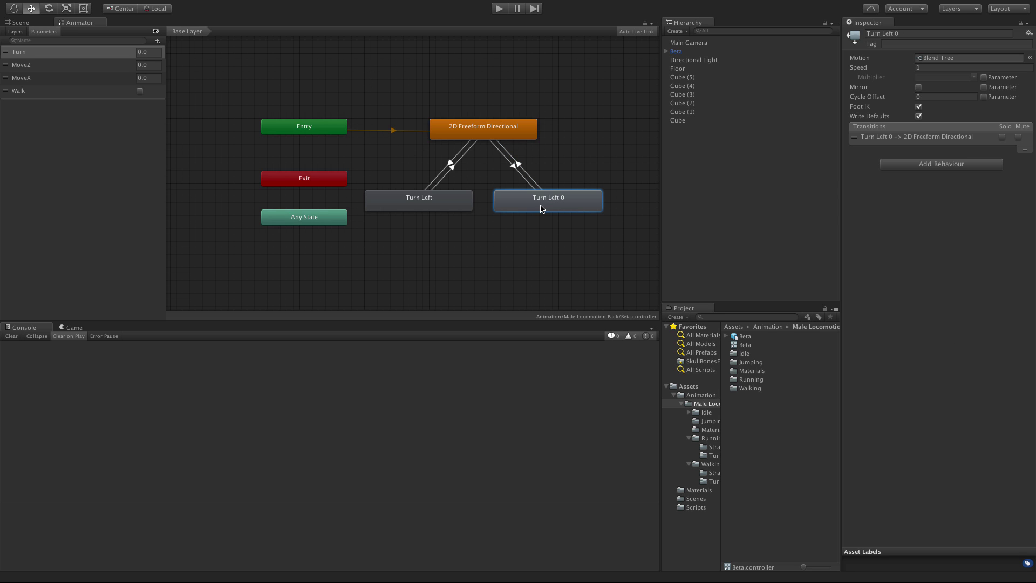
click(916, 34)
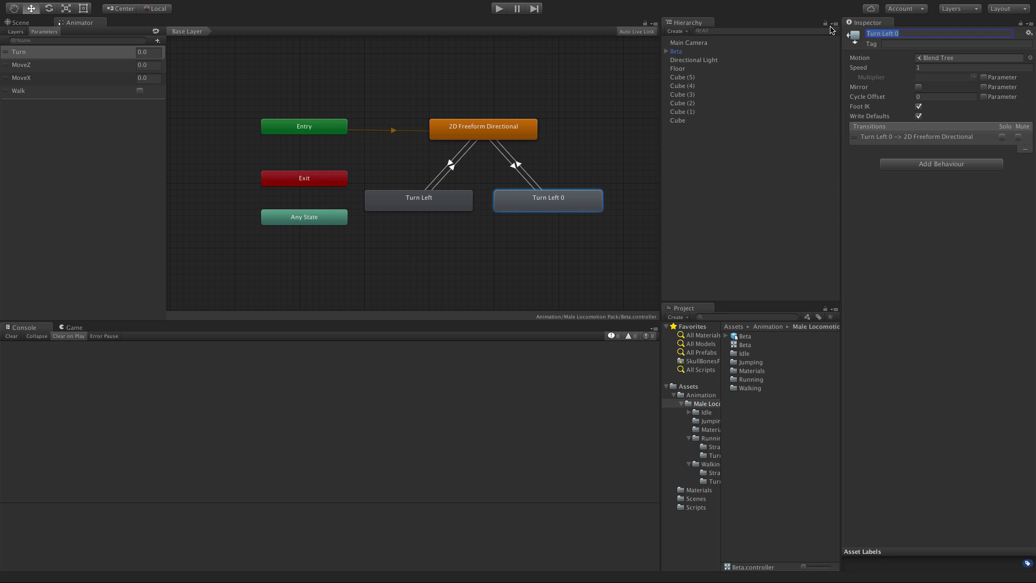
text(Right Trurn)
key(Return)
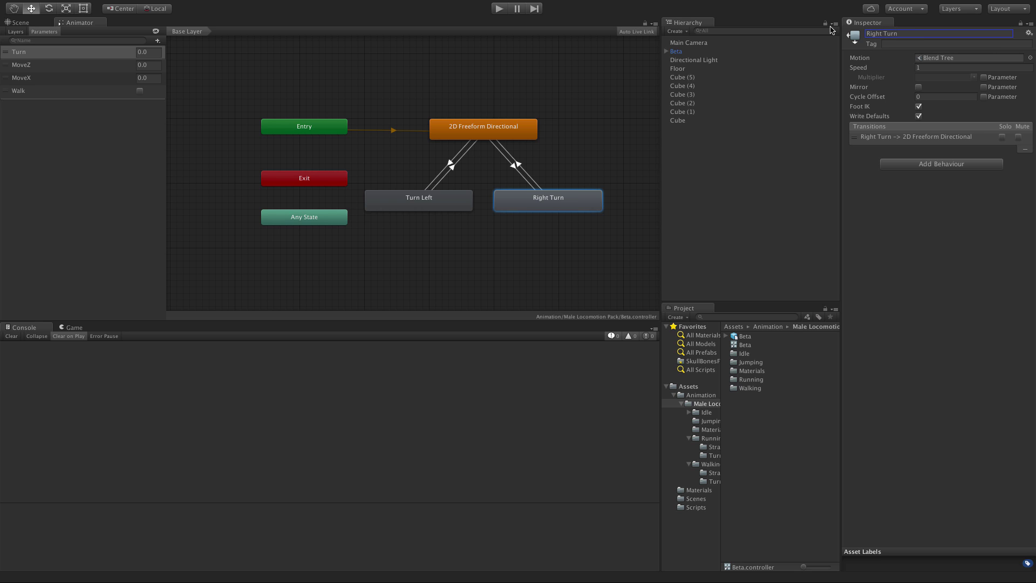
In the Right Turn blend tree, disable mirroring for the running_right_turn and backward_right_turn motions and enable it for left_turn_90 and walking_left_turn
double_click(565, 203)
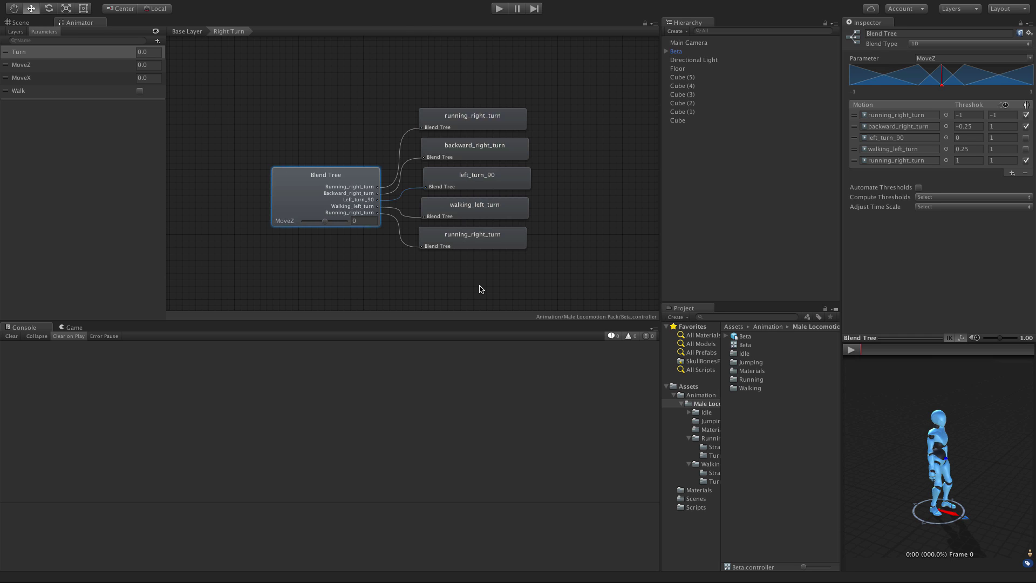
click(1027, 116)
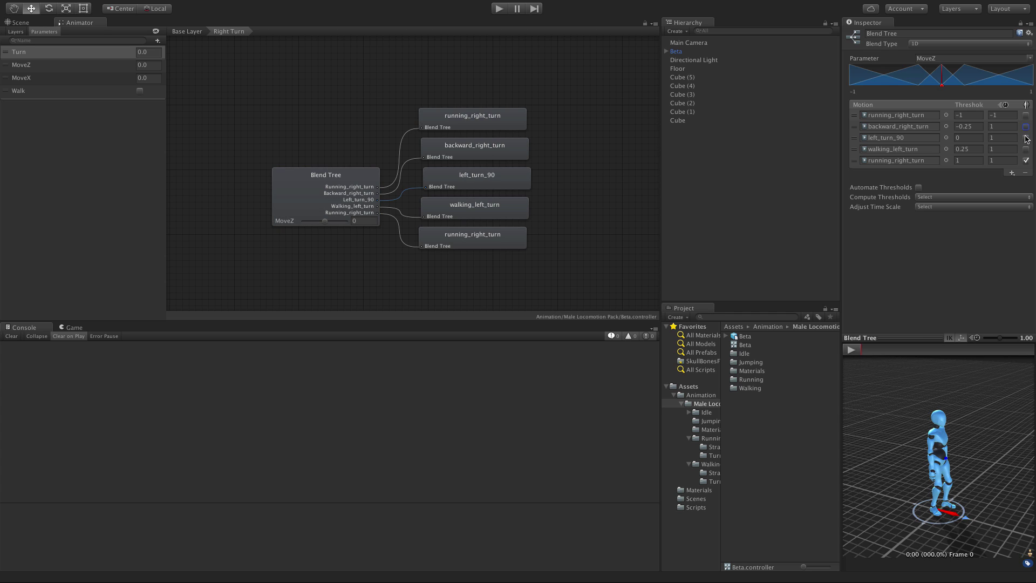
click(1026, 138)
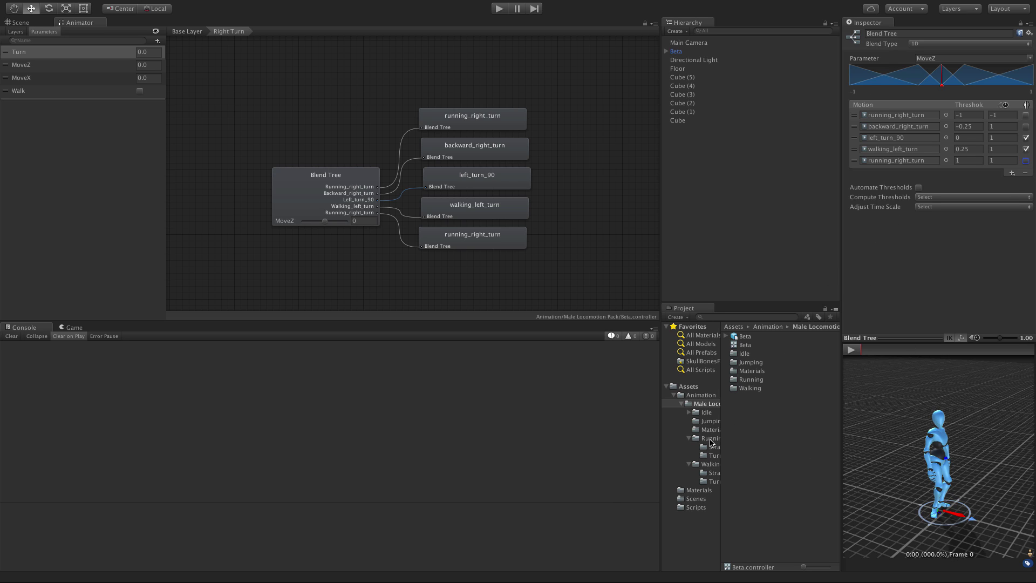
Replace the left_turn_90 motion with the right_turn_90 clip from the Idle turn folder and disable its mirroring
click(693, 414)
click(689, 412)
click(710, 423)
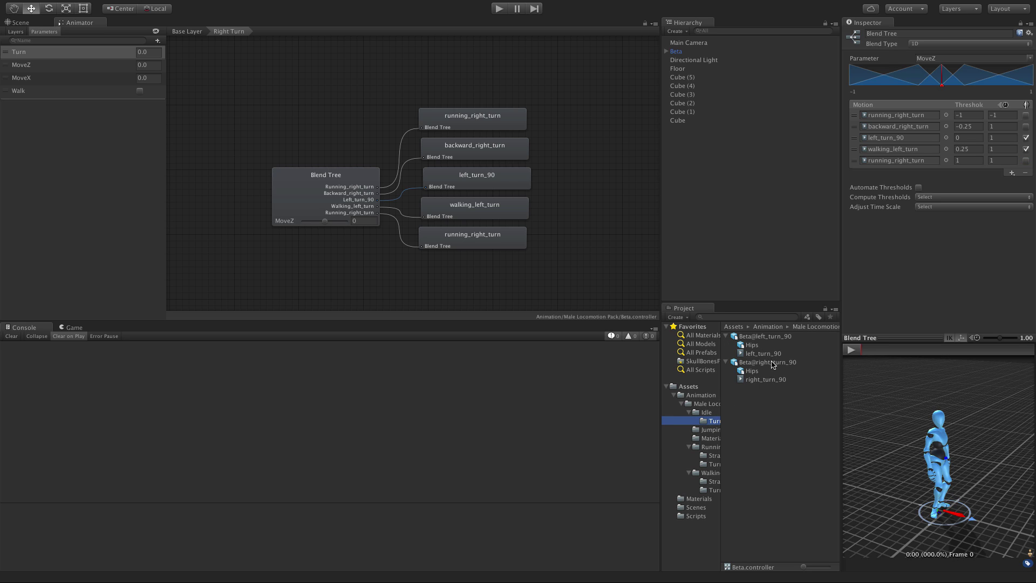
drag(749, 384, 893, 137)
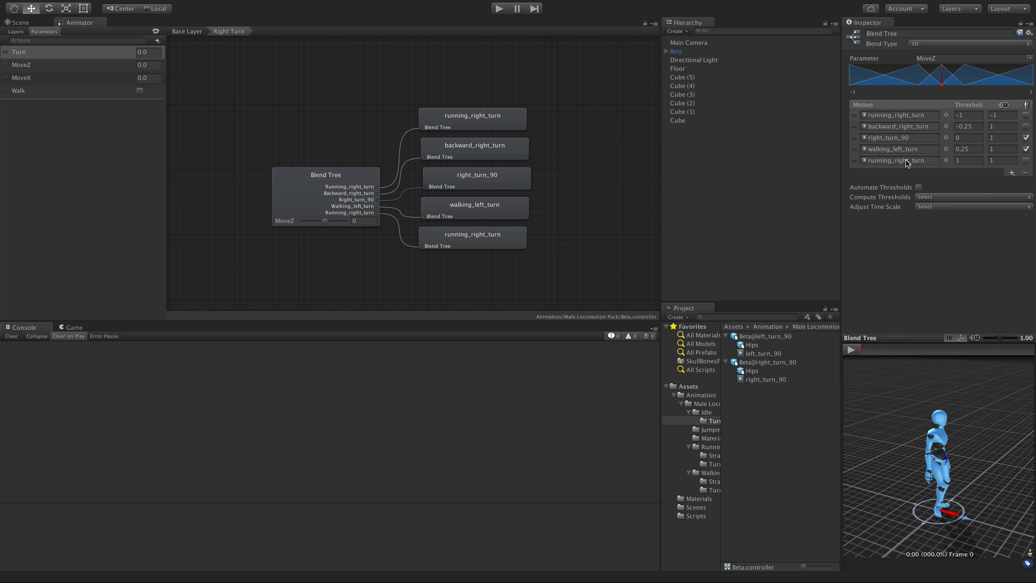
click(1026, 138)
click(1025, 149)
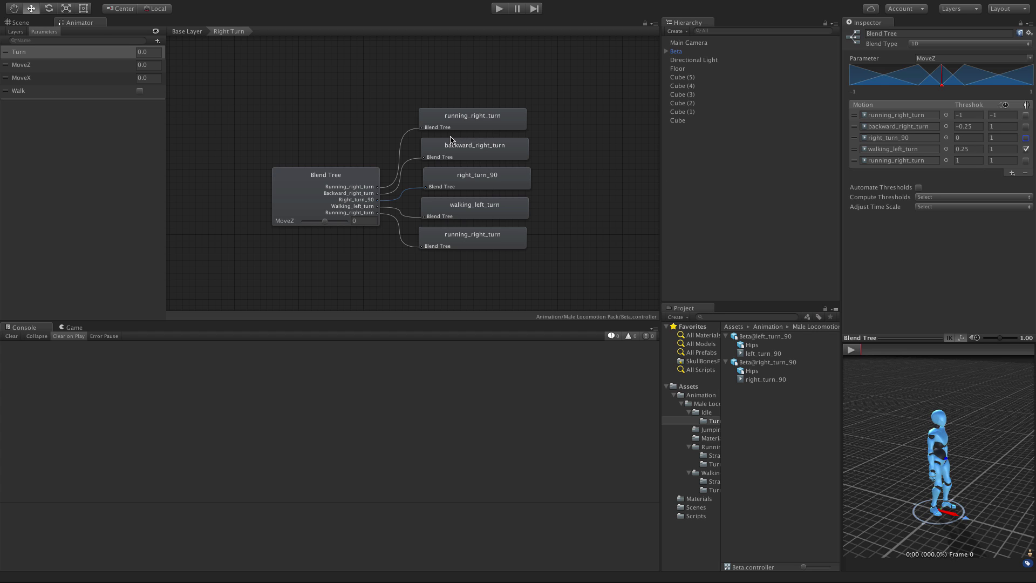
Return to the Base Layer, run the game in the Scene view to test right turns, and stop it
click(198, 31)
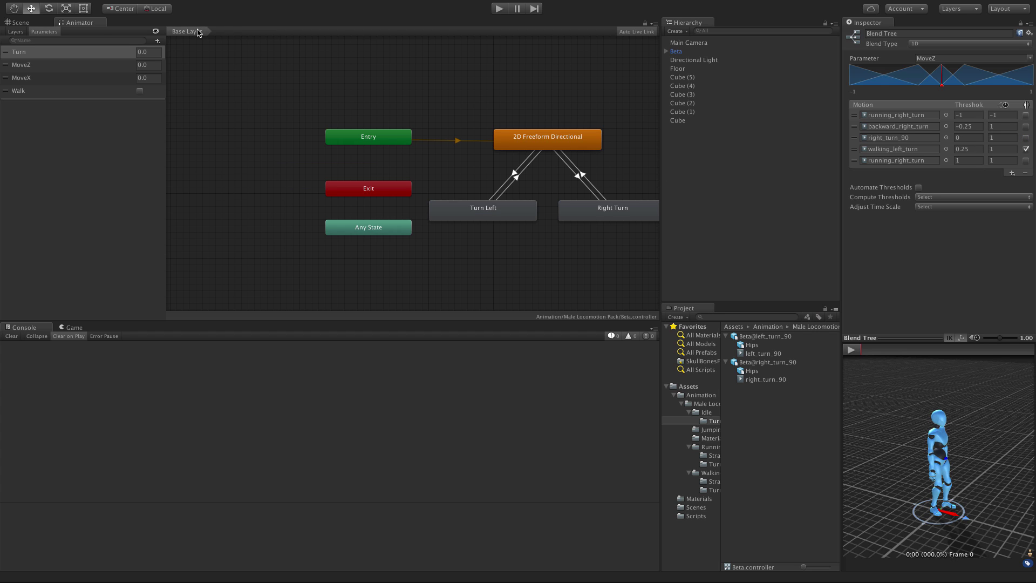
click(500, 10)
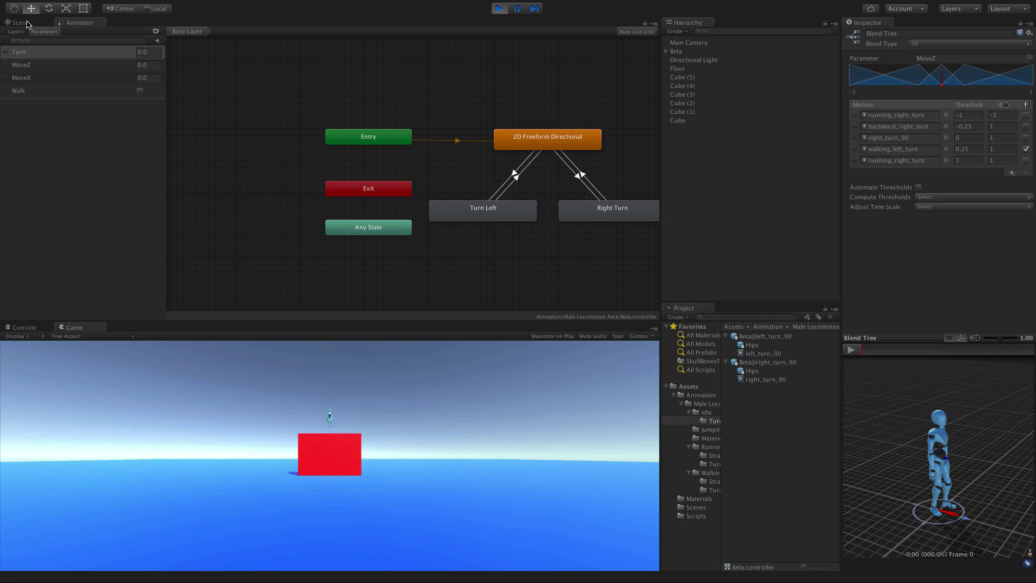
click(32, 23)
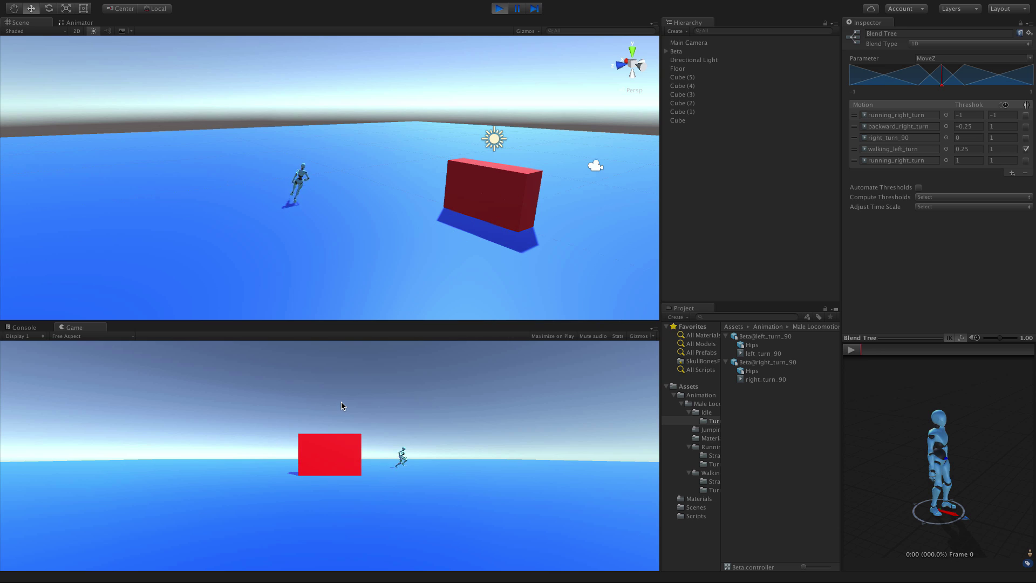
click(499, 8)
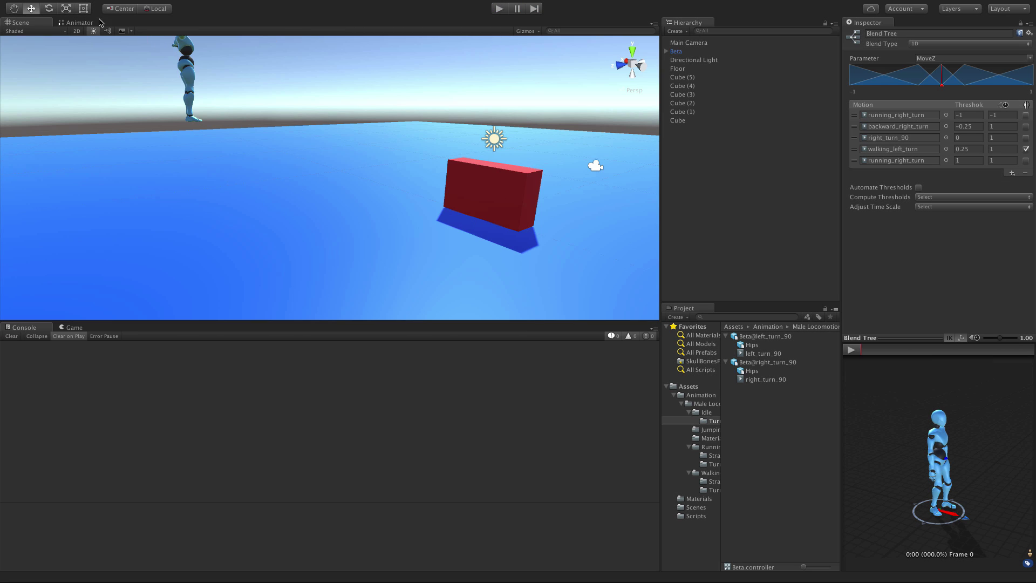
Turn off exit time on both Animator transitions between 2D Freeform Directional and Right Turn
click(90, 25)
click(578, 181)
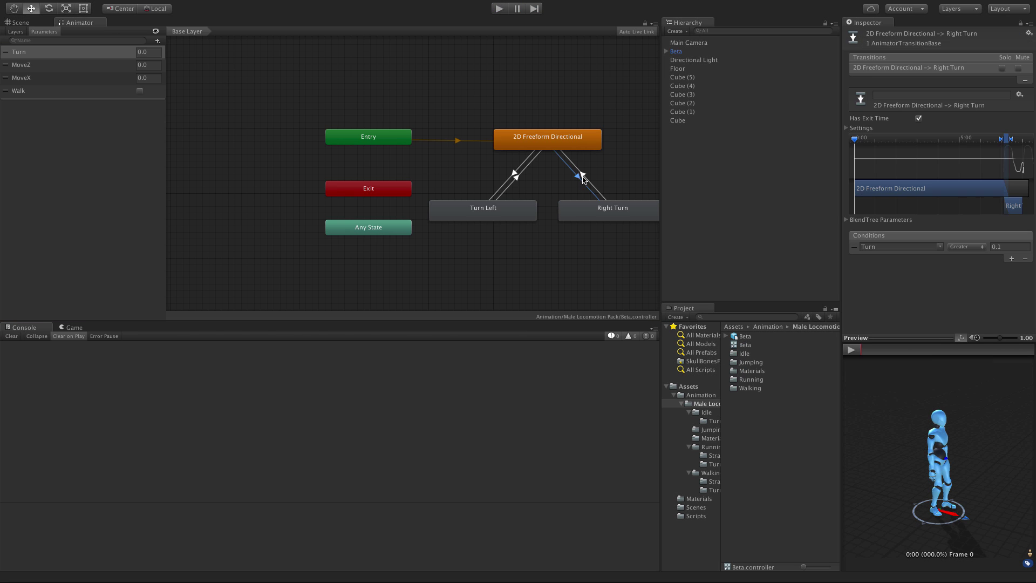
click(918, 118)
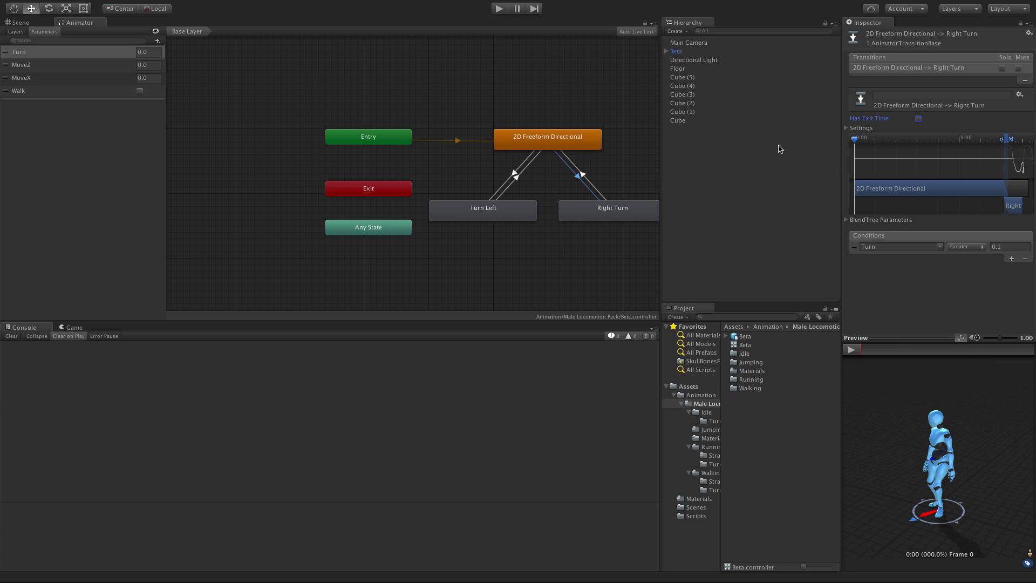
click(591, 179)
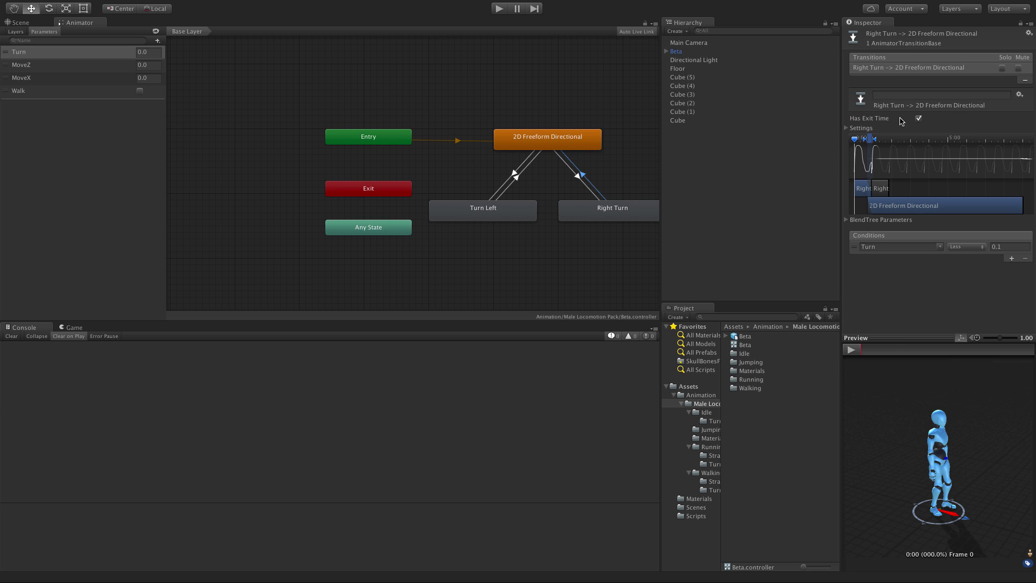
click(918, 118)
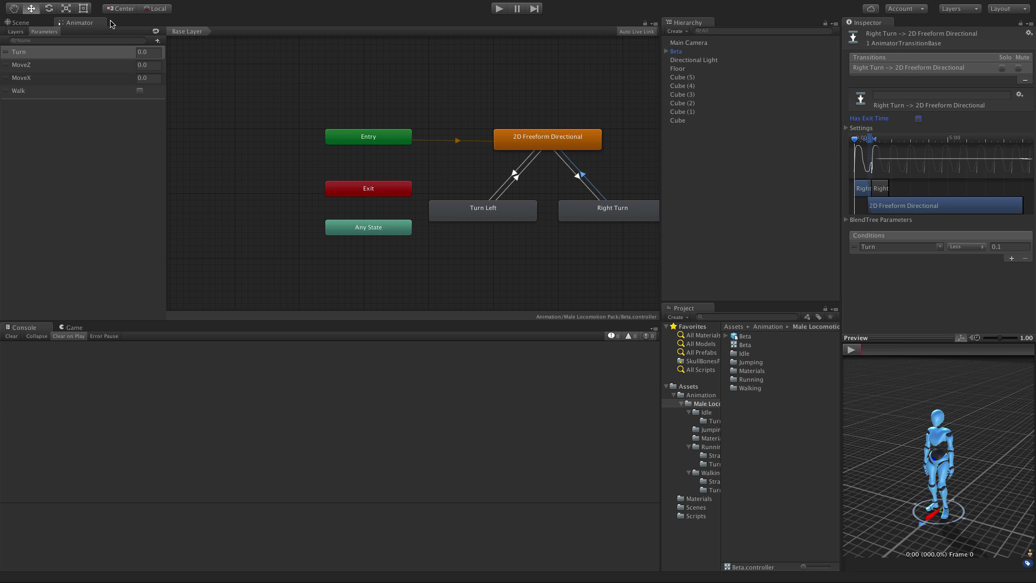
Open the 2D Freeform Directional blend tree and examine its motions' positions and the walking backwards playback speed
double_click(562, 139)
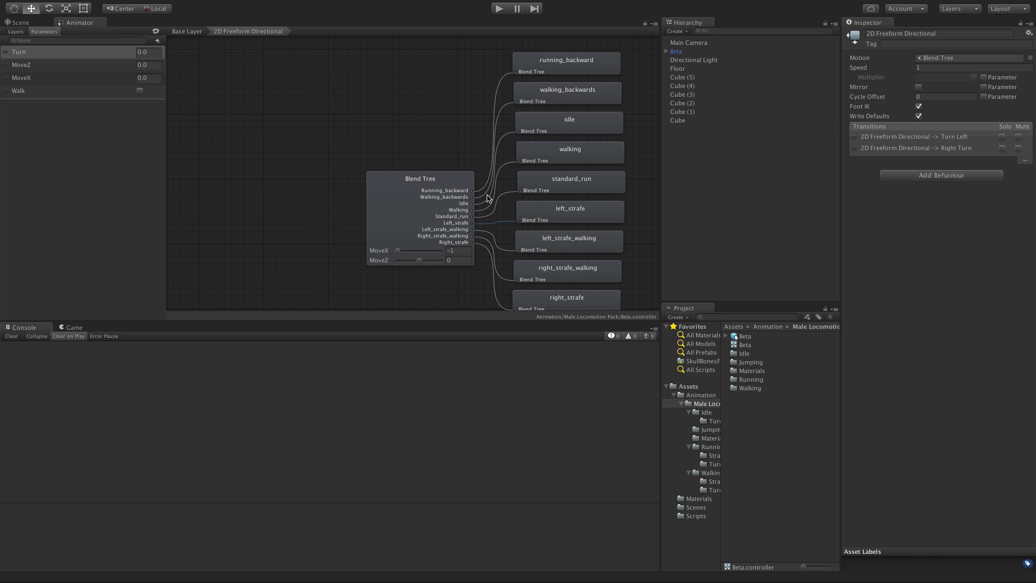
click(407, 198)
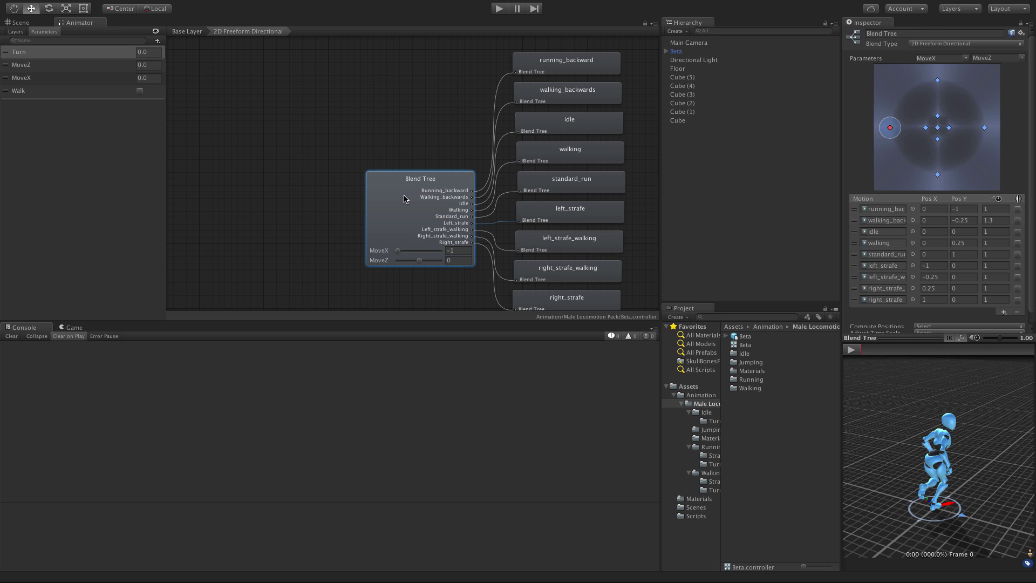
click(1001, 220)
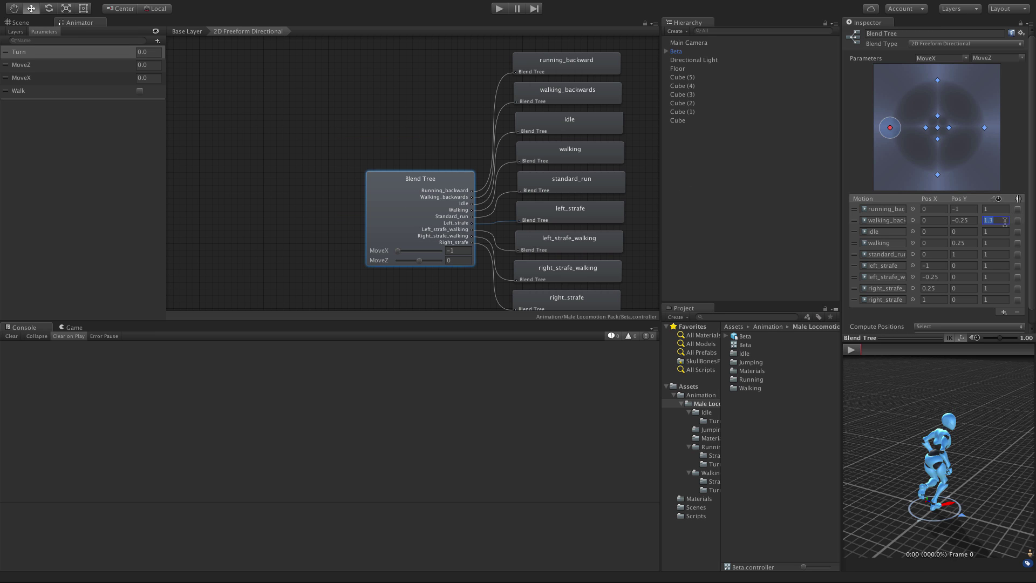
scroll(1006, 223, down, 3)
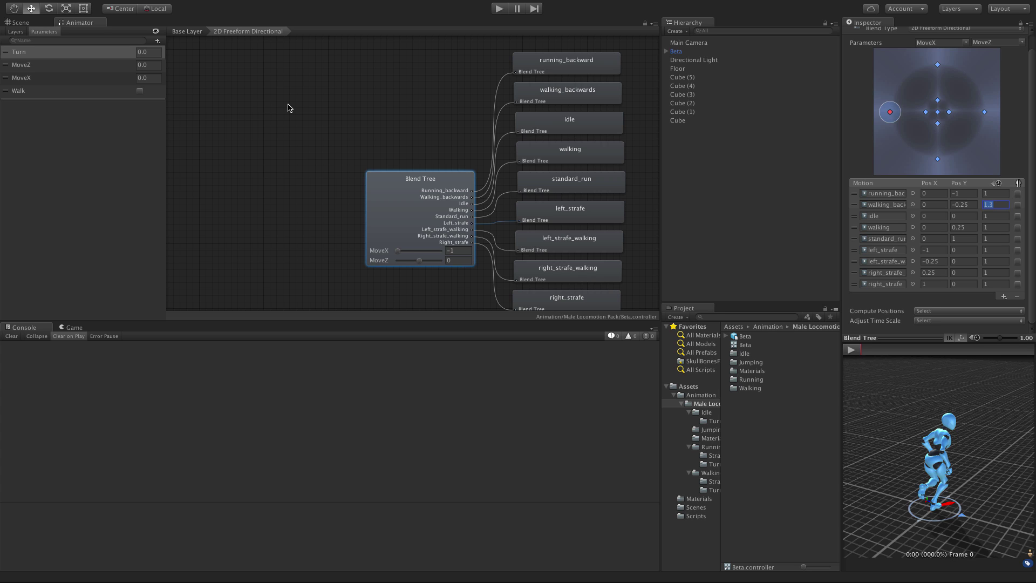
Run the game in the Scene view to test the character's movement, stop it, and return to the Animator's Base Layer
click(22, 22)
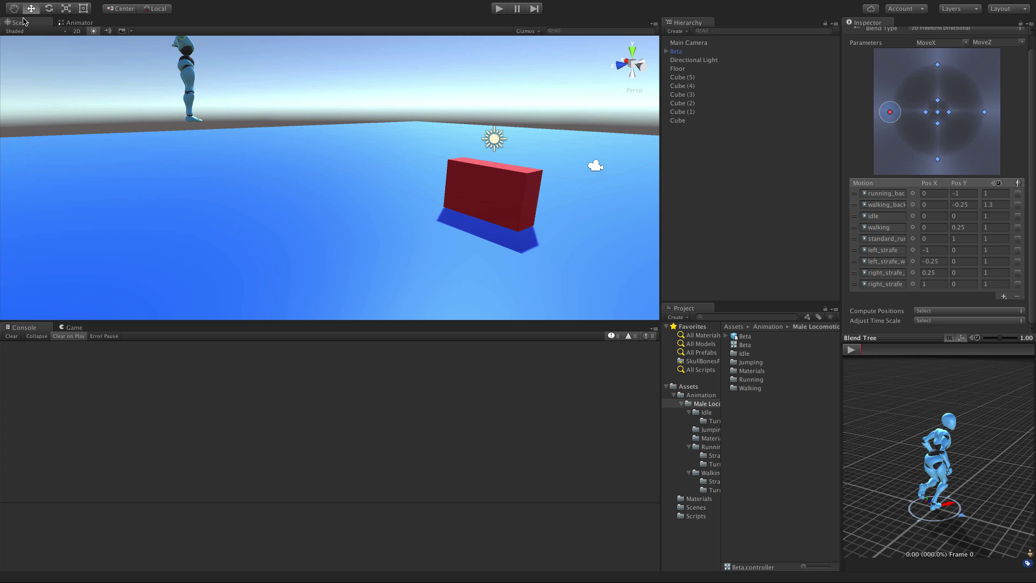
click(499, 8)
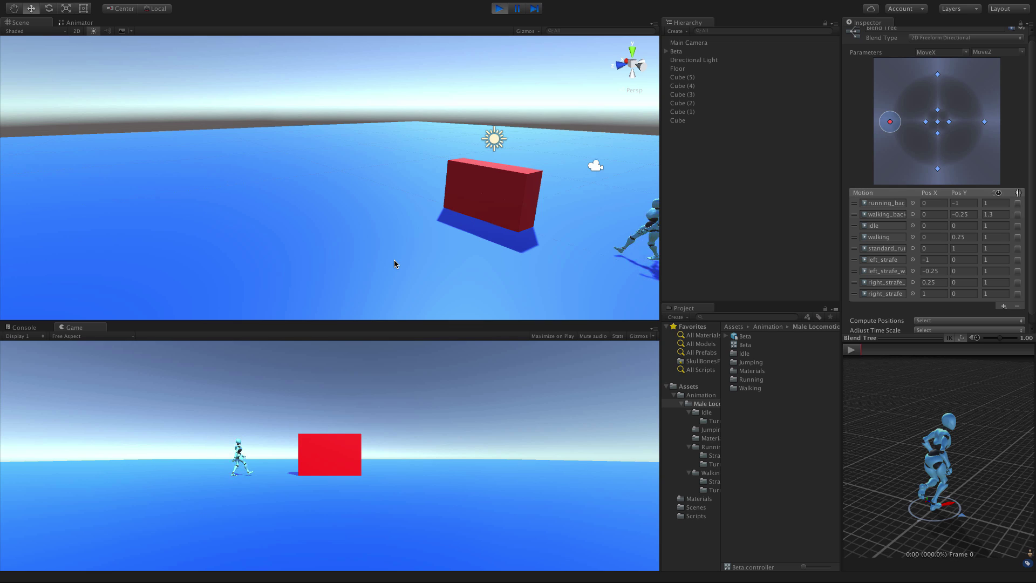
click(499, 8)
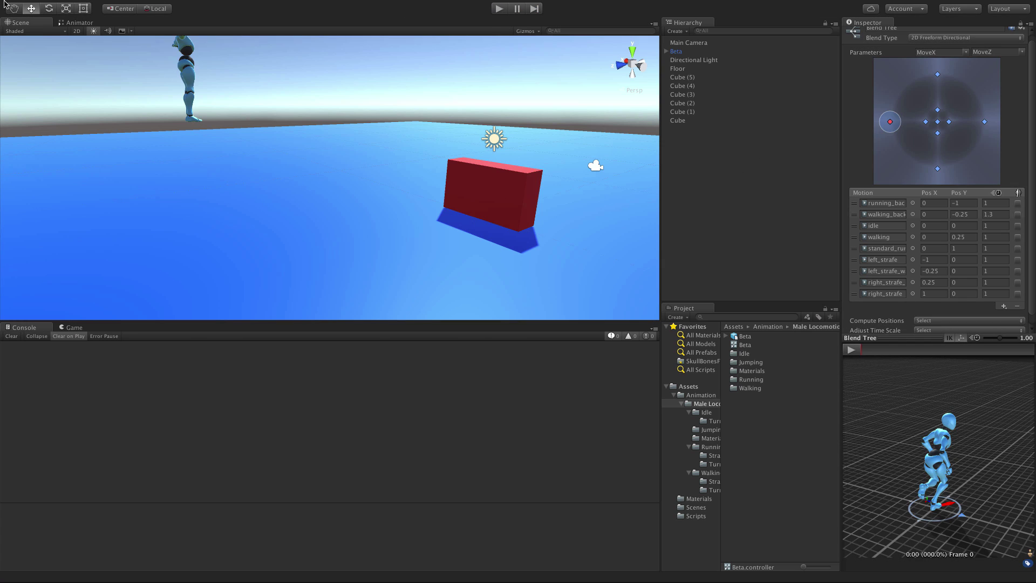
click(85, 23)
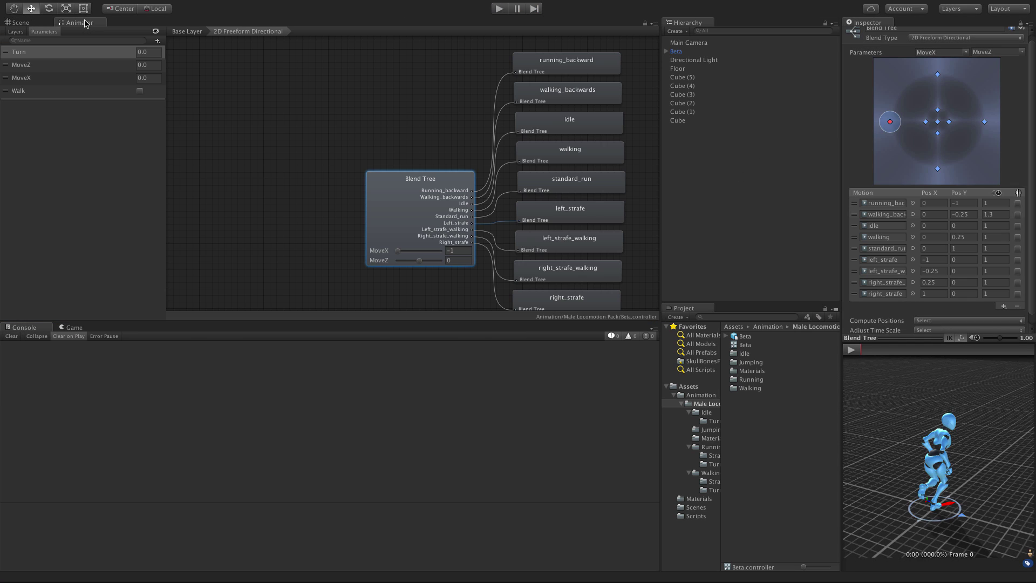
click(186, 31)
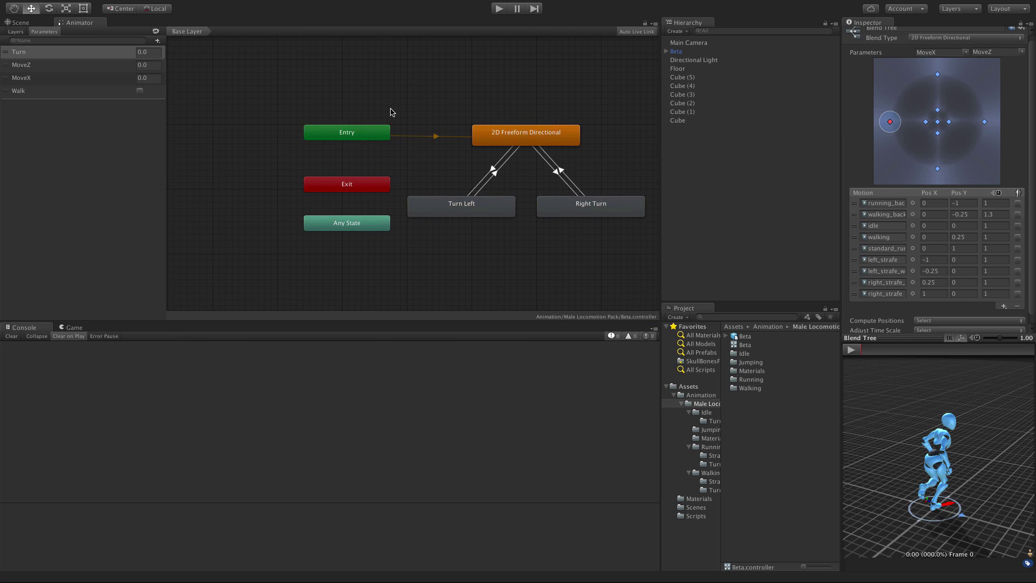